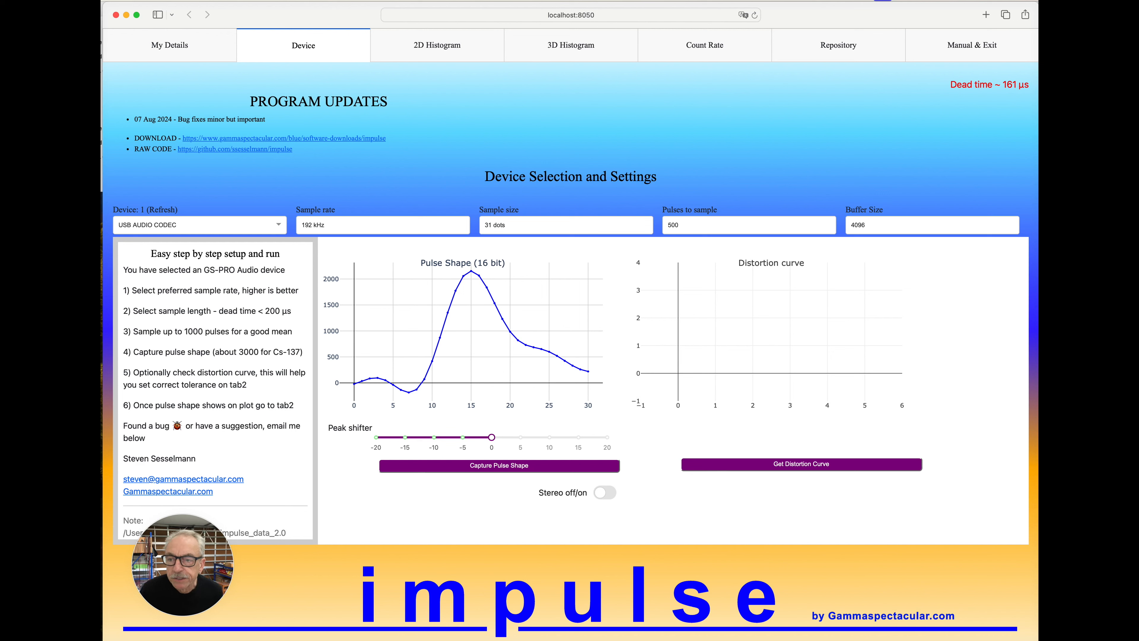
# Select USB AUDIO CODEC as the input device and choose the 192 kHz sample rate.
pyautogui.click(277, 225)
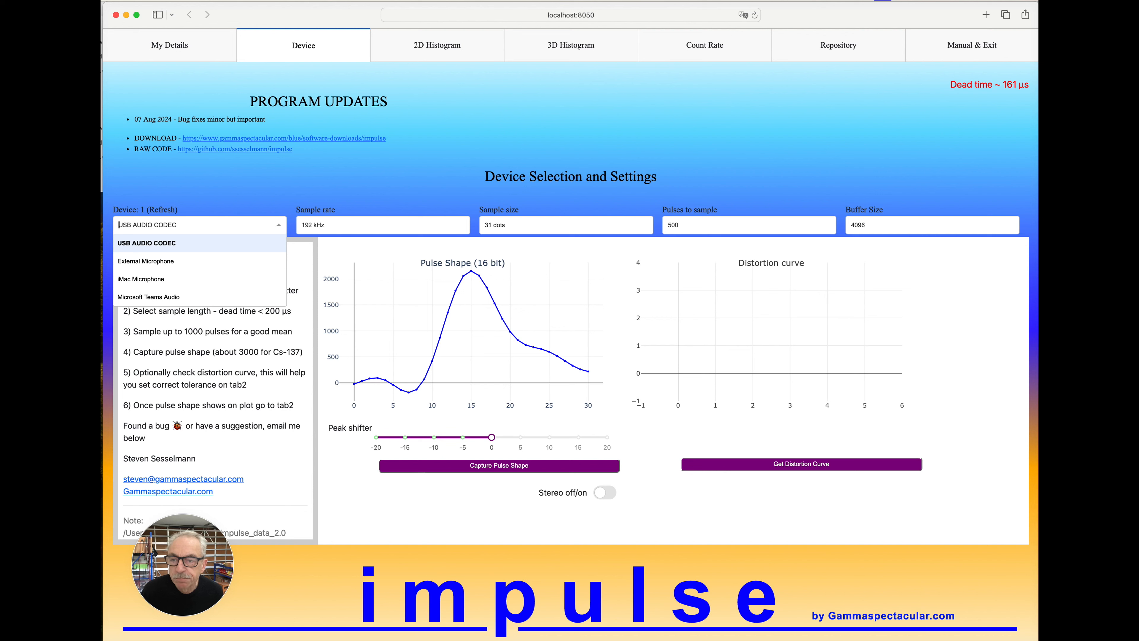
pyautogui.click(147, 243)
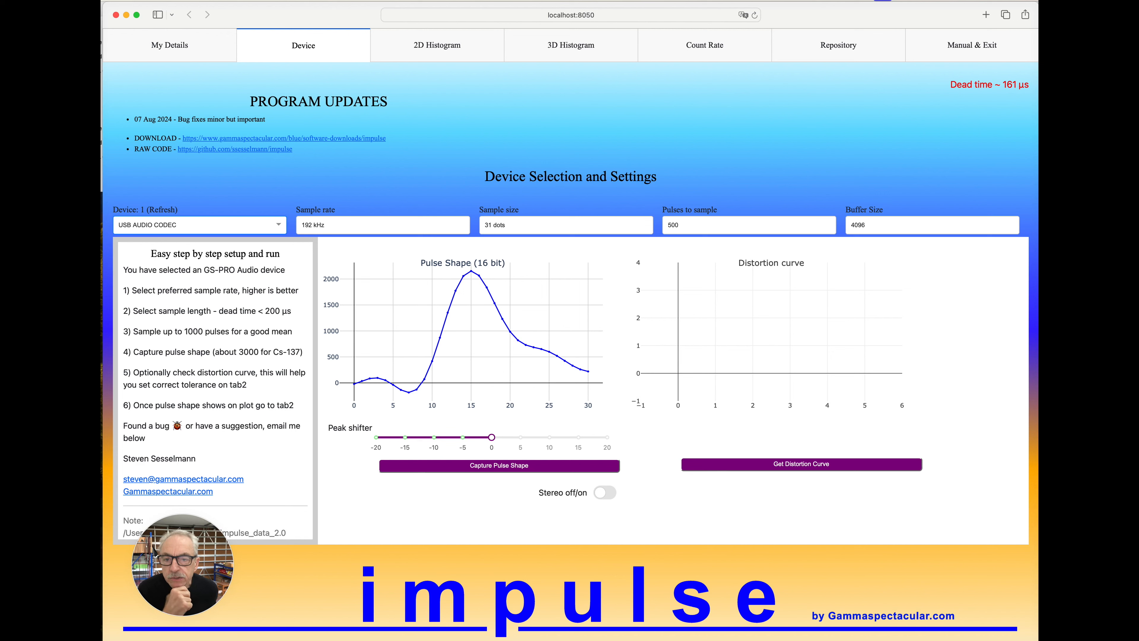
pyautogui.click(302, 224)
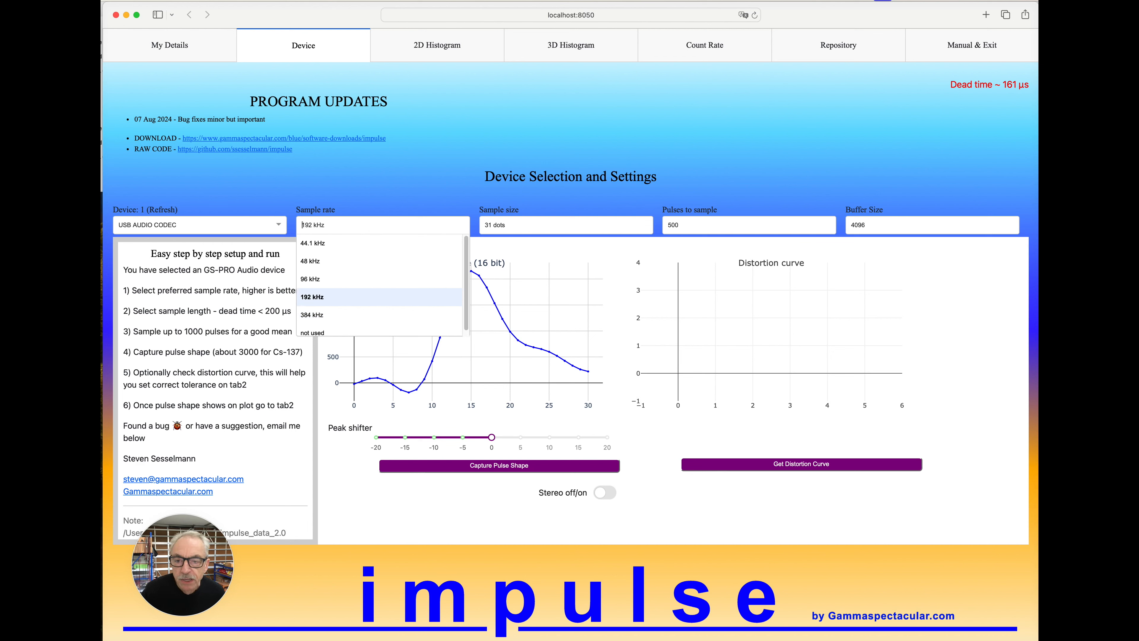
pyautogui.press('Return')
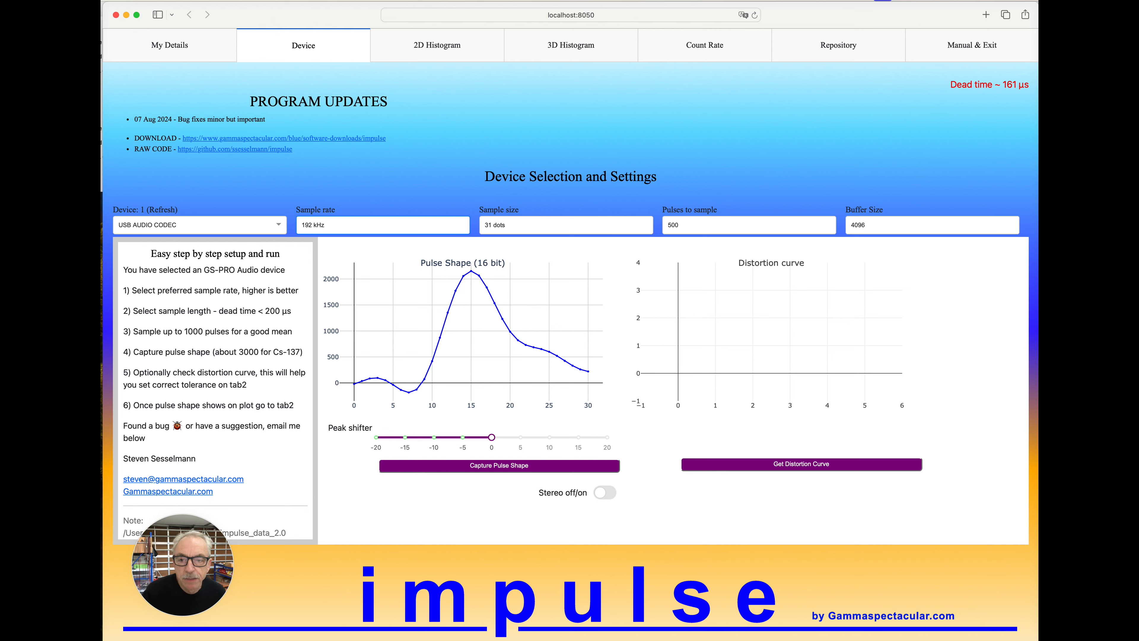
# Examine the available options for the sample size and the number of pulses to sample.
pyautogui.click(485, 225)
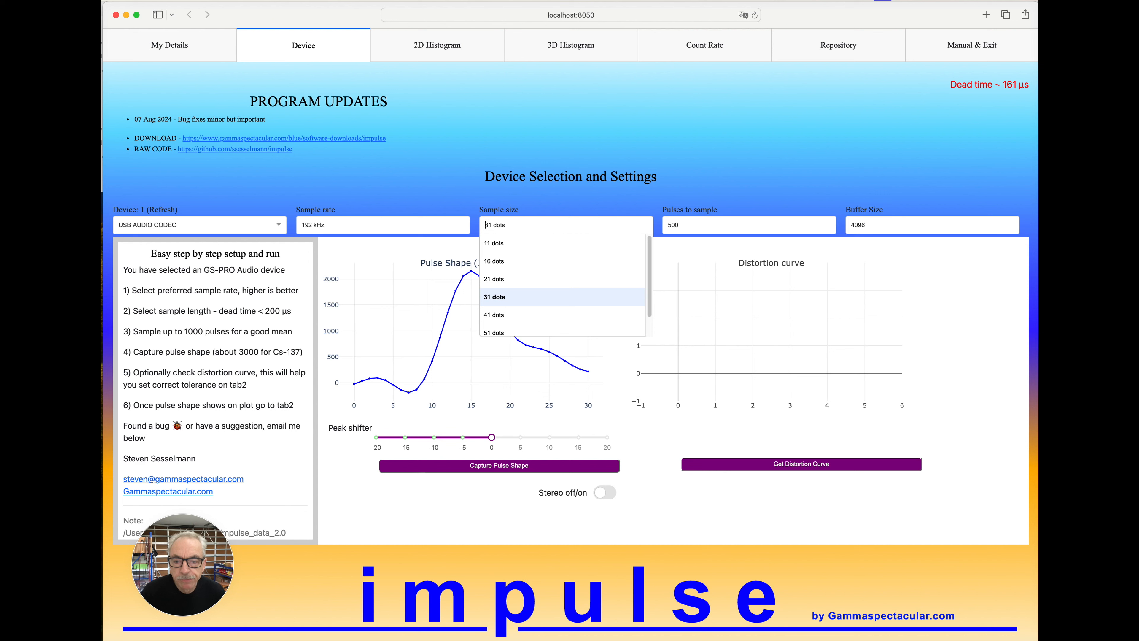
pyautogui.press('Escape')
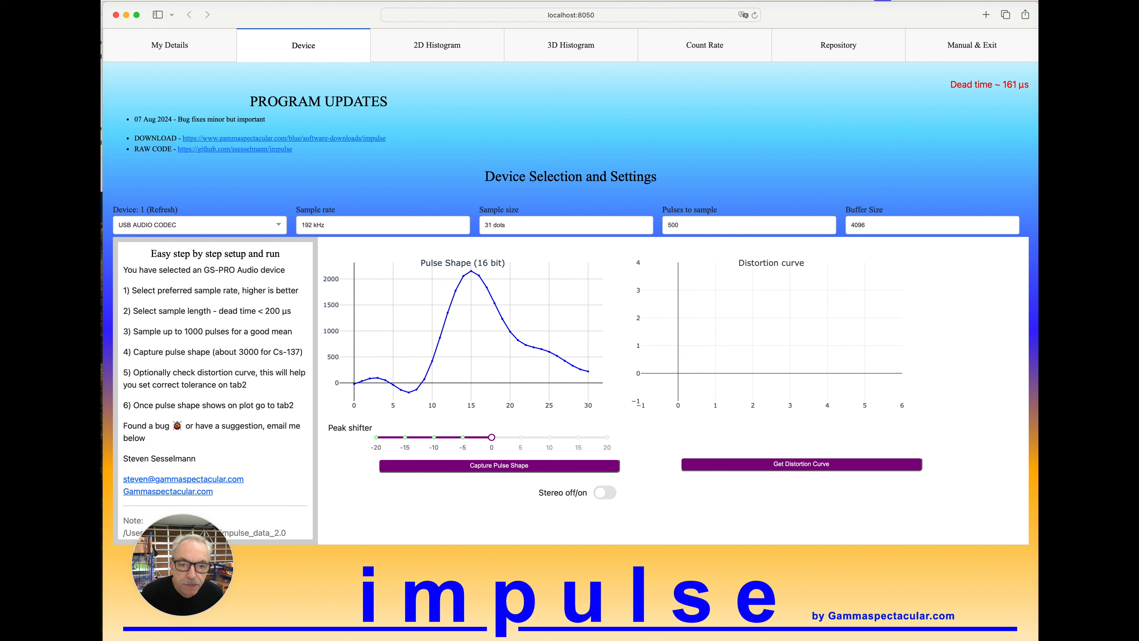
pyautogui.click(668, 225)
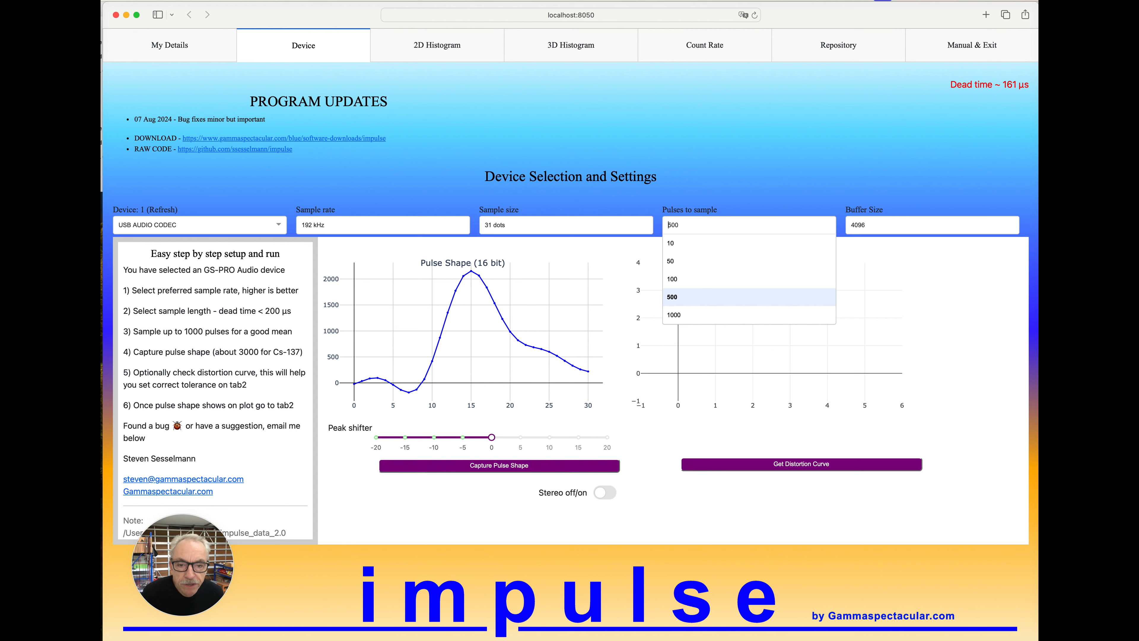
pyautogui.press('Escape')
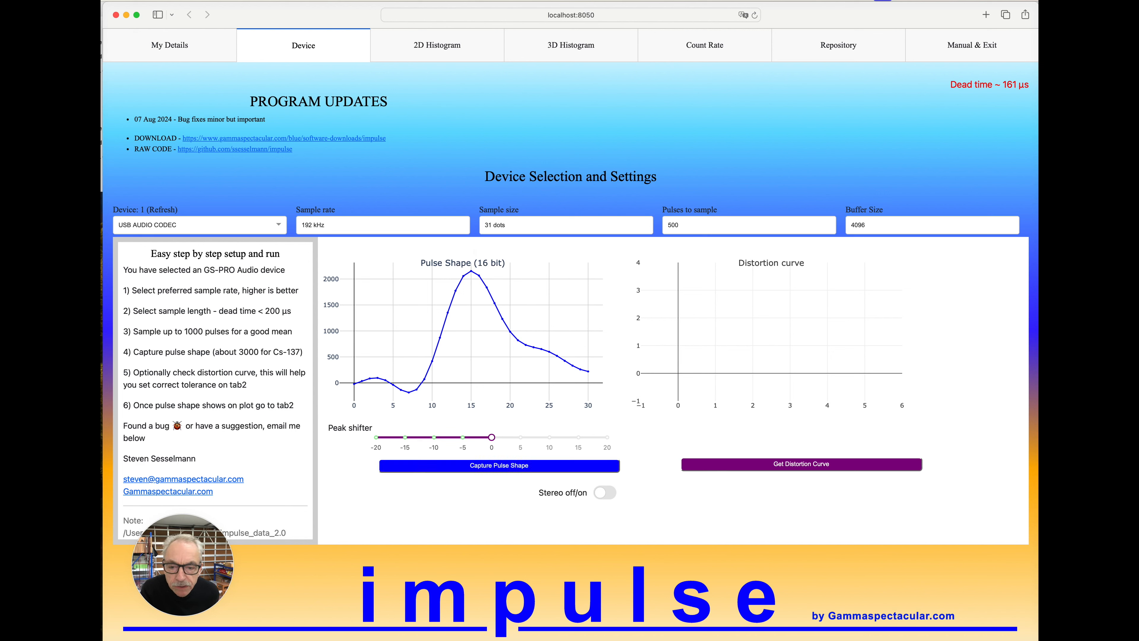
# Capture the pulse shape with the peak shifter at 0 and again with it at 10.
pyautogui.click(499, 465)
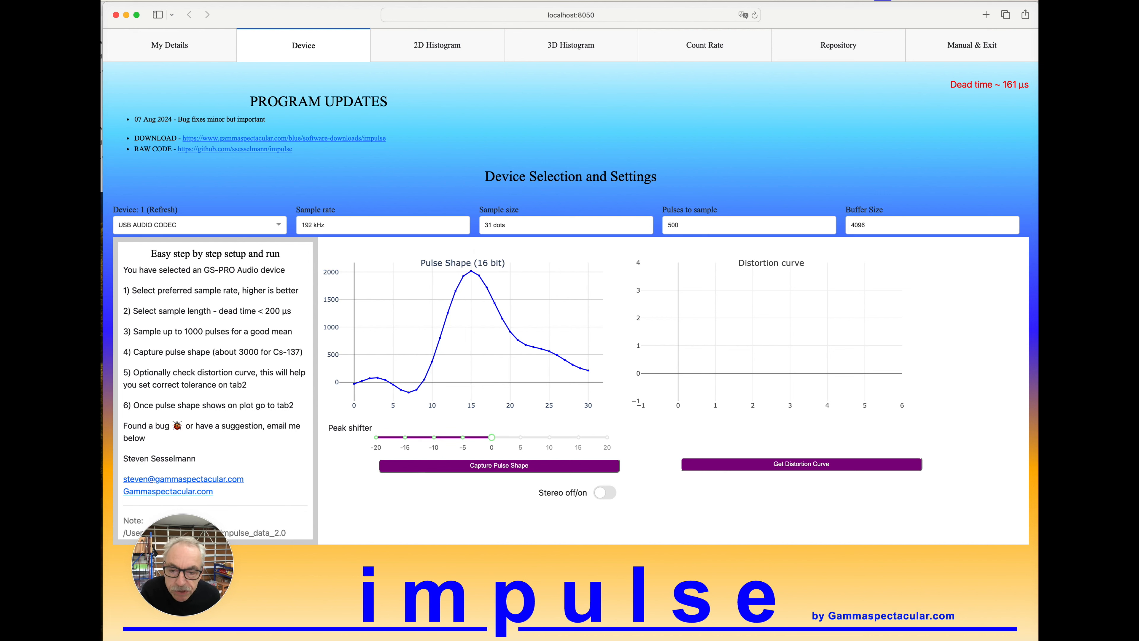
pyautogui.moveTo(491, 437); pyautogui.dragTo(549, 436)
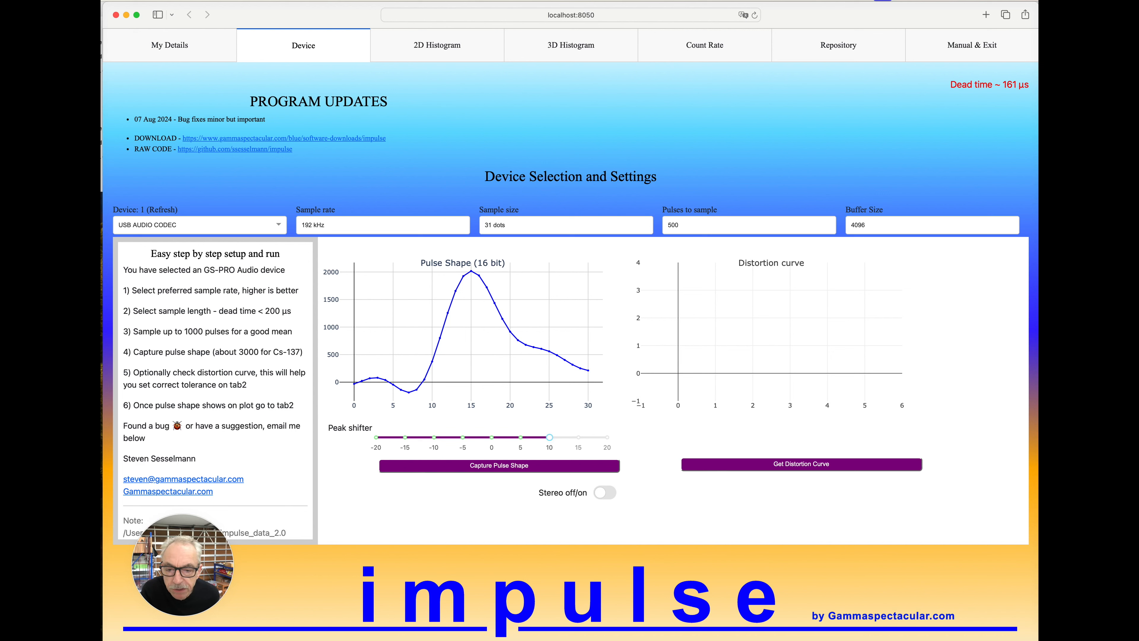
pyautogui.click(499, 466)
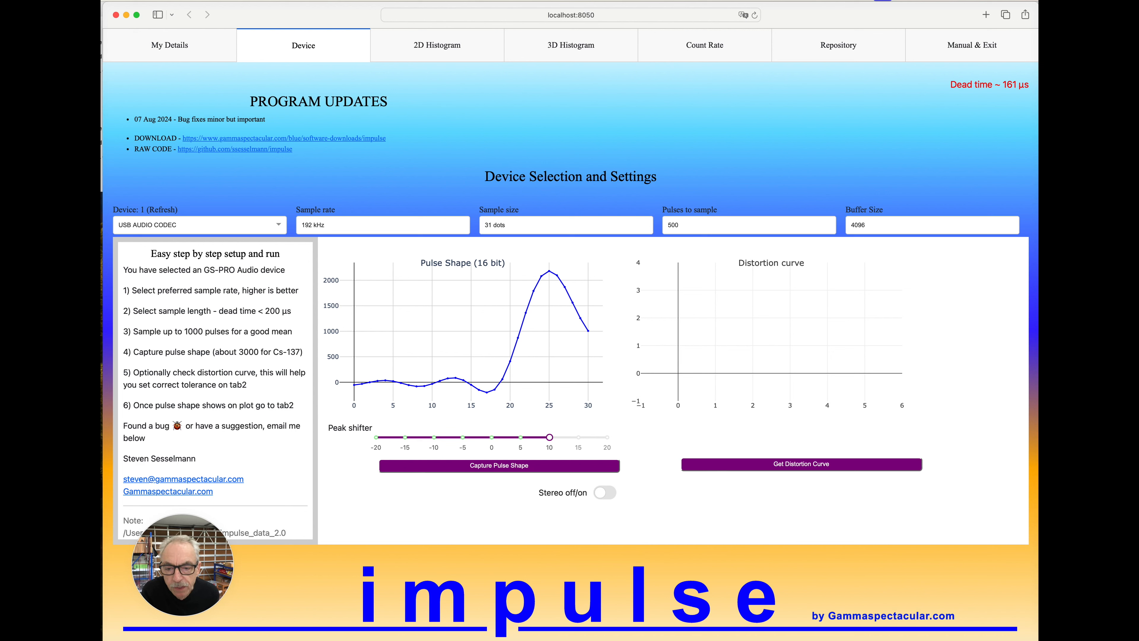
# Return the peak shifter to 0 and recapture the pulse shape.
pyautogui.click(492, 437)
pyautogui.click(499, 466)
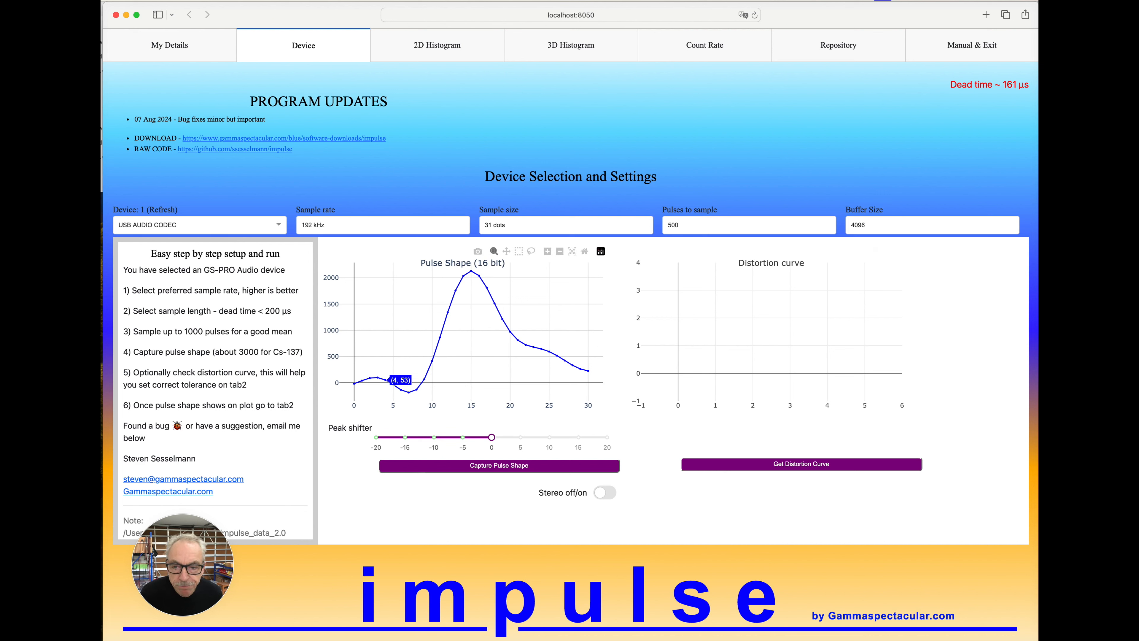
pyautogui.moveTo(465, 276)
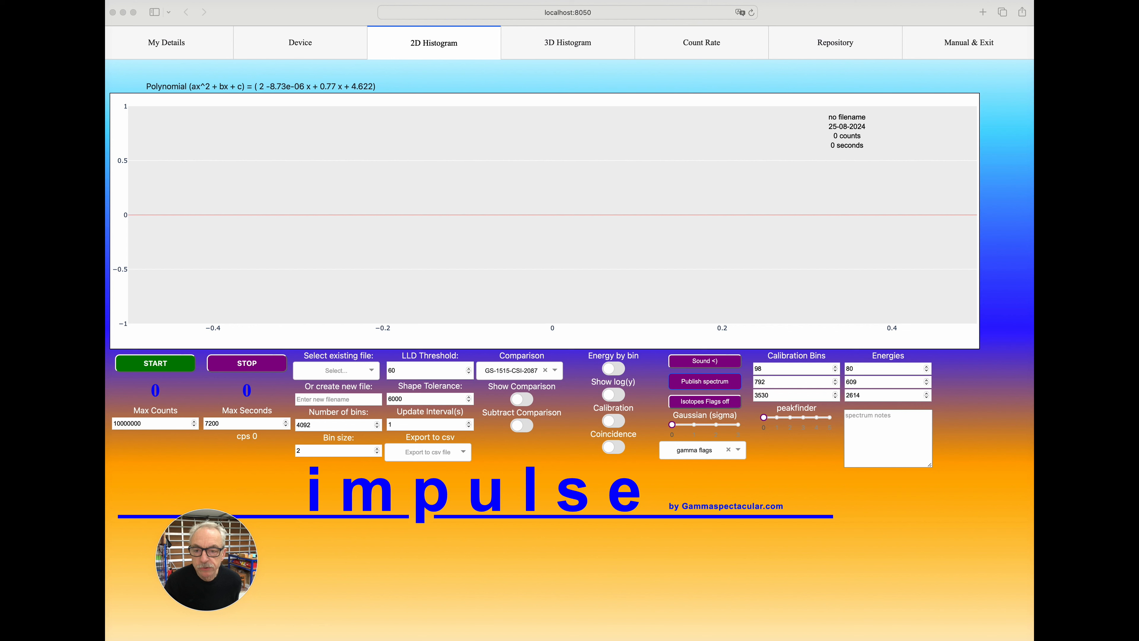
# Enter My-Uranium-Spectrum as the new file name for the 2D histogram.
pyautogui.click(332, 398)
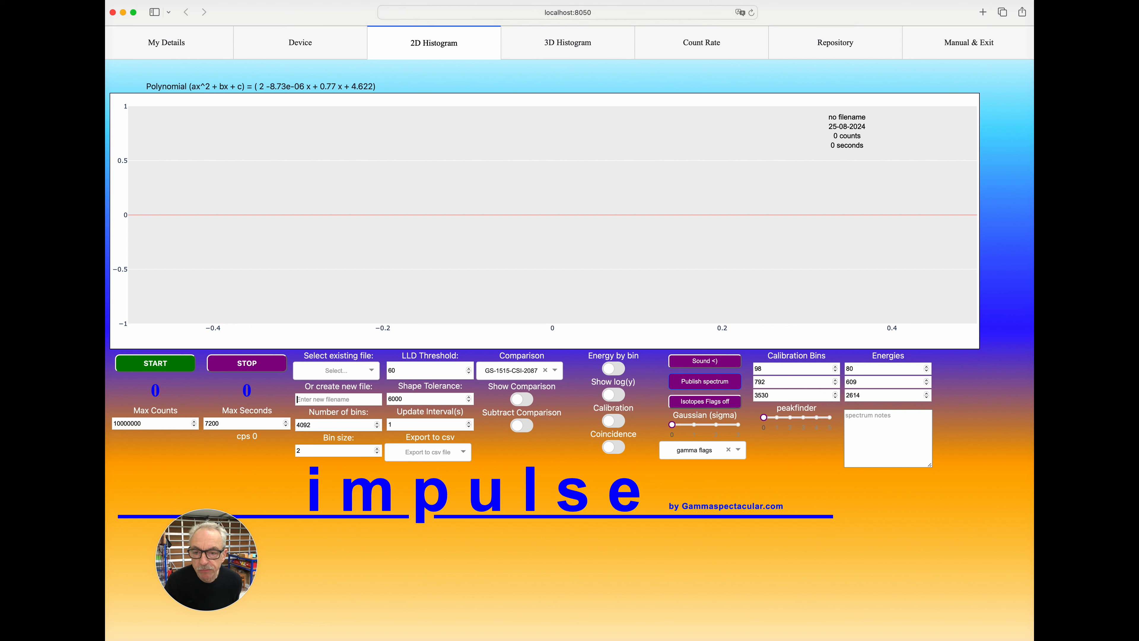
pyautogui.click(329, 370)
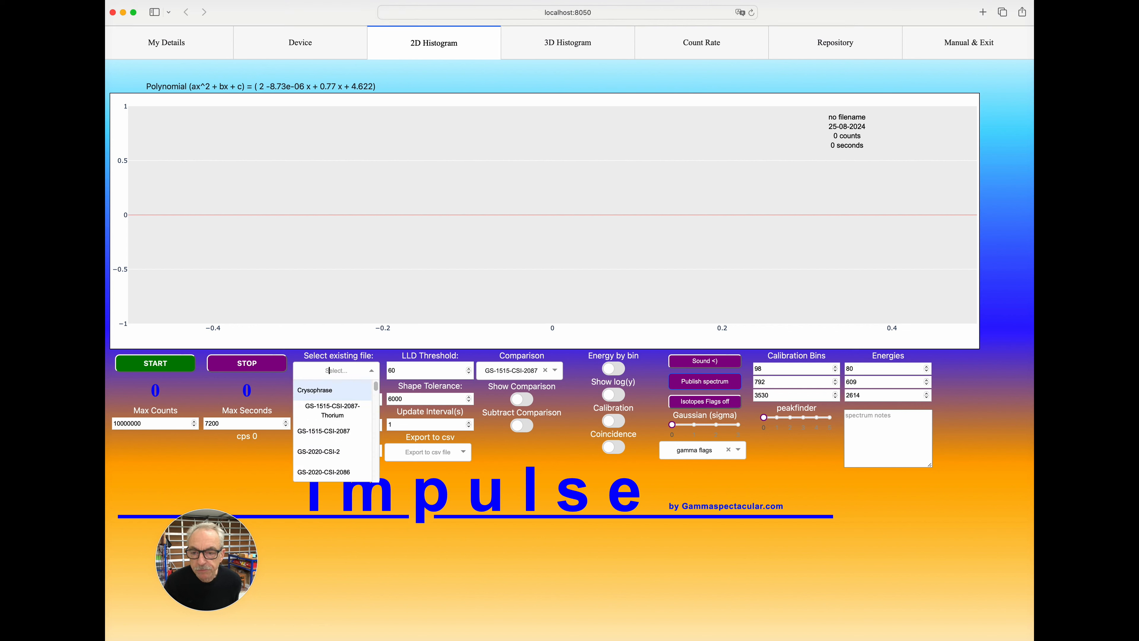
pyautogui.click(371, 370)
pyautogui.click(297, 399)
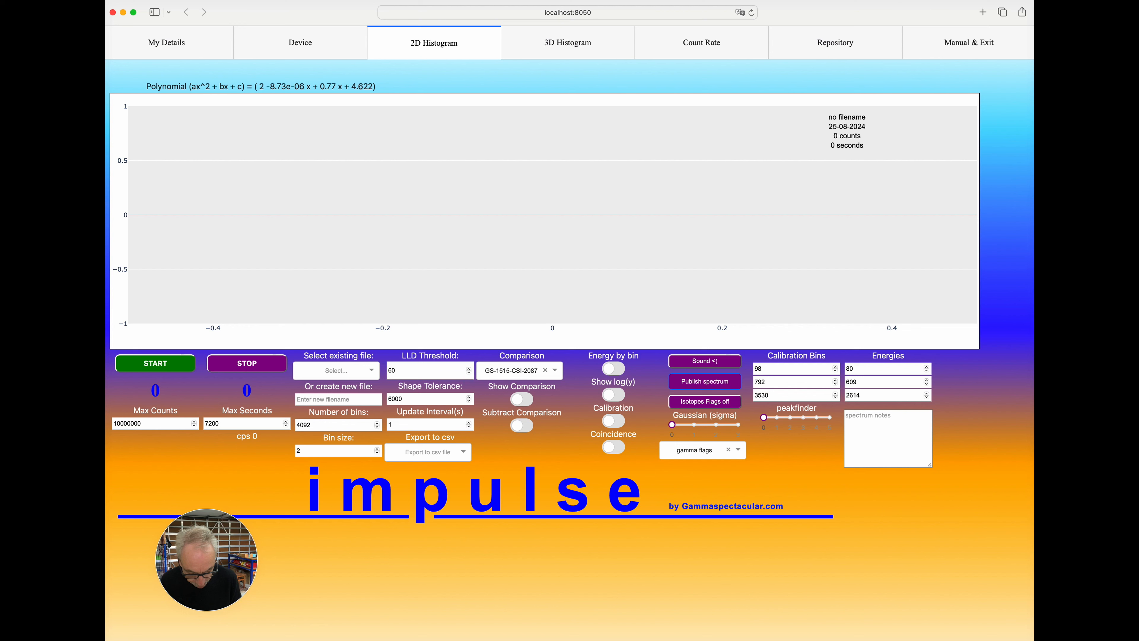
pyautogui.write('My')
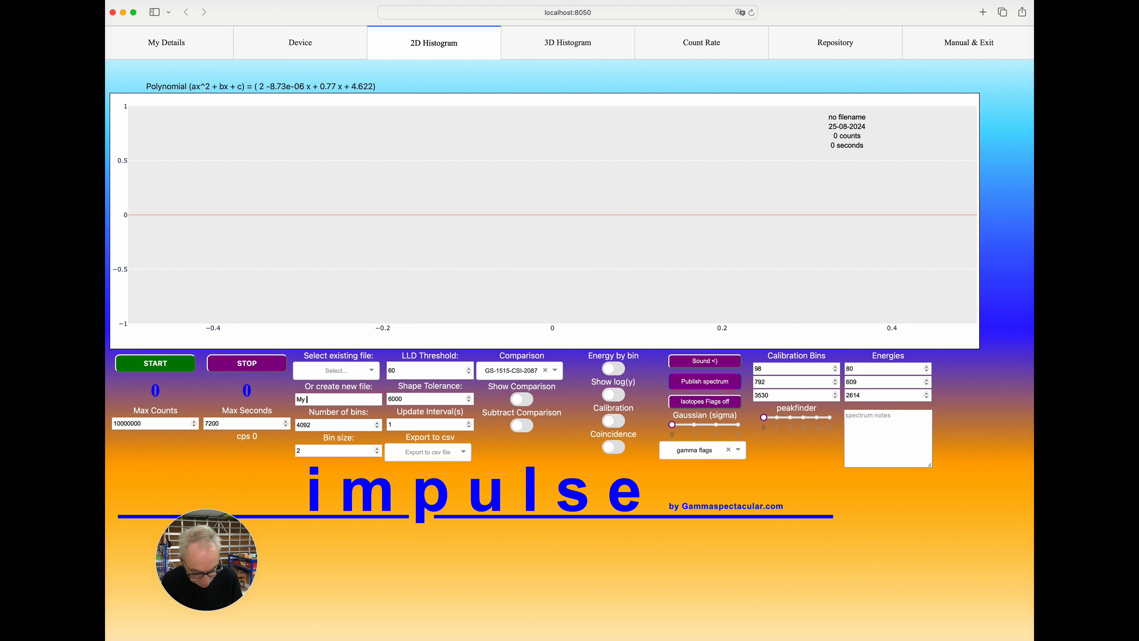
pyautogui.write('-St')
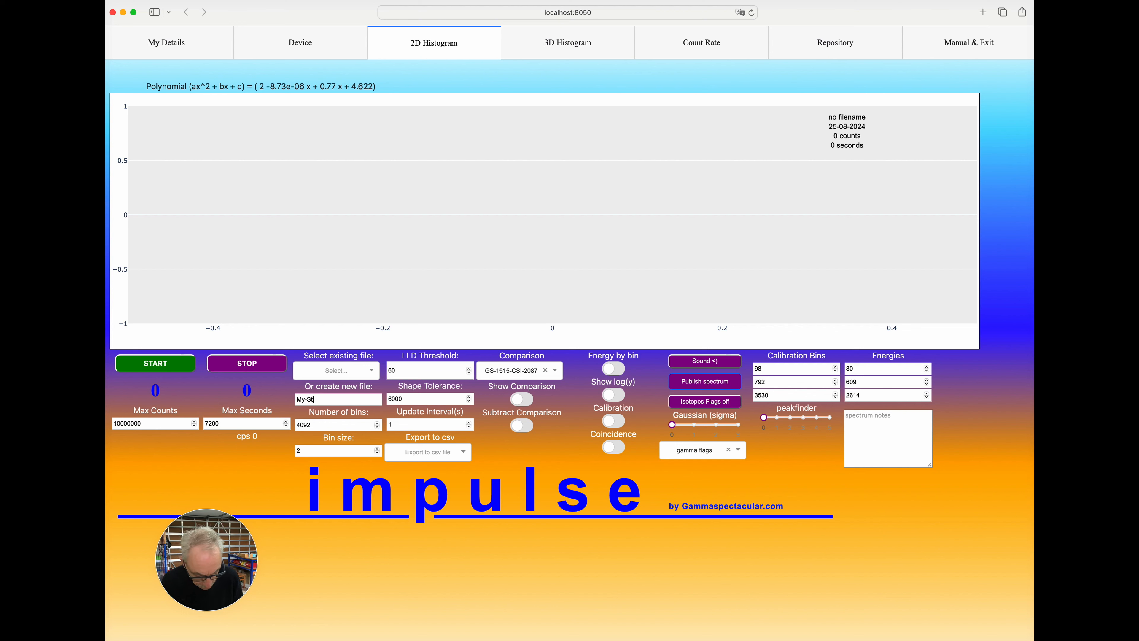
pyautogui.press('BackSpace')
pyautogui.press('BackSpace')
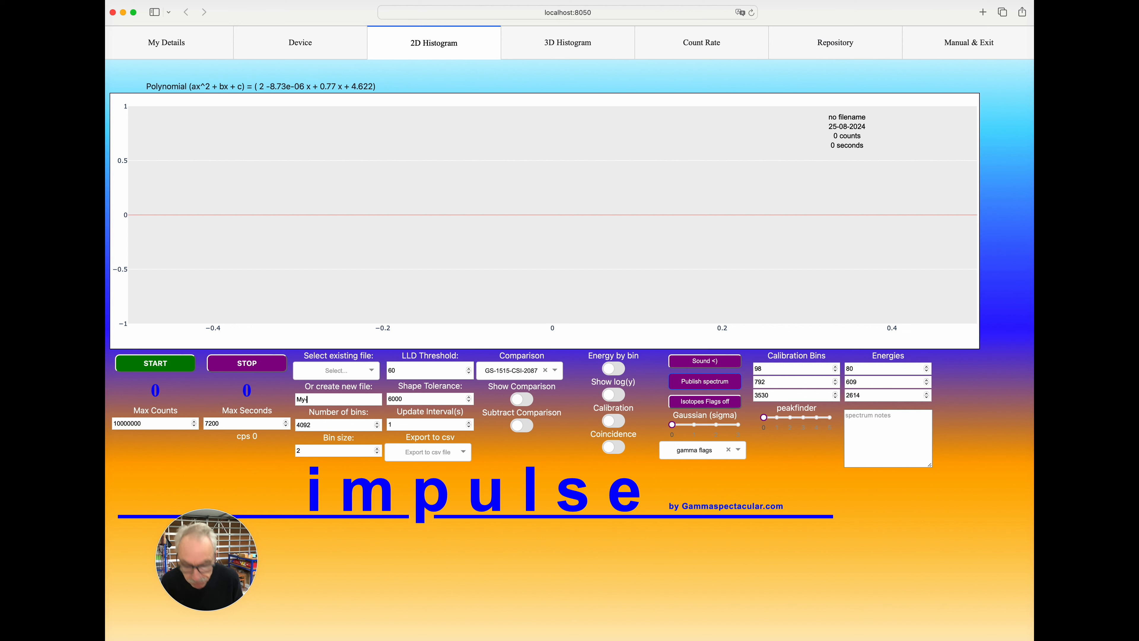
pyautogui.write('Urani')
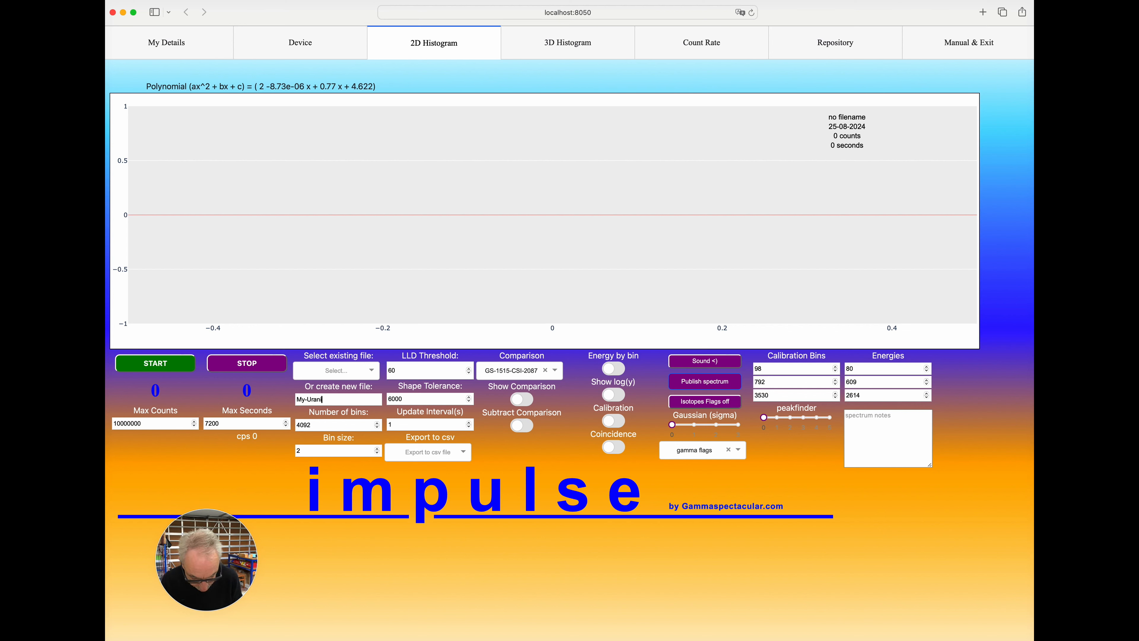
pyautogui.write('um-')
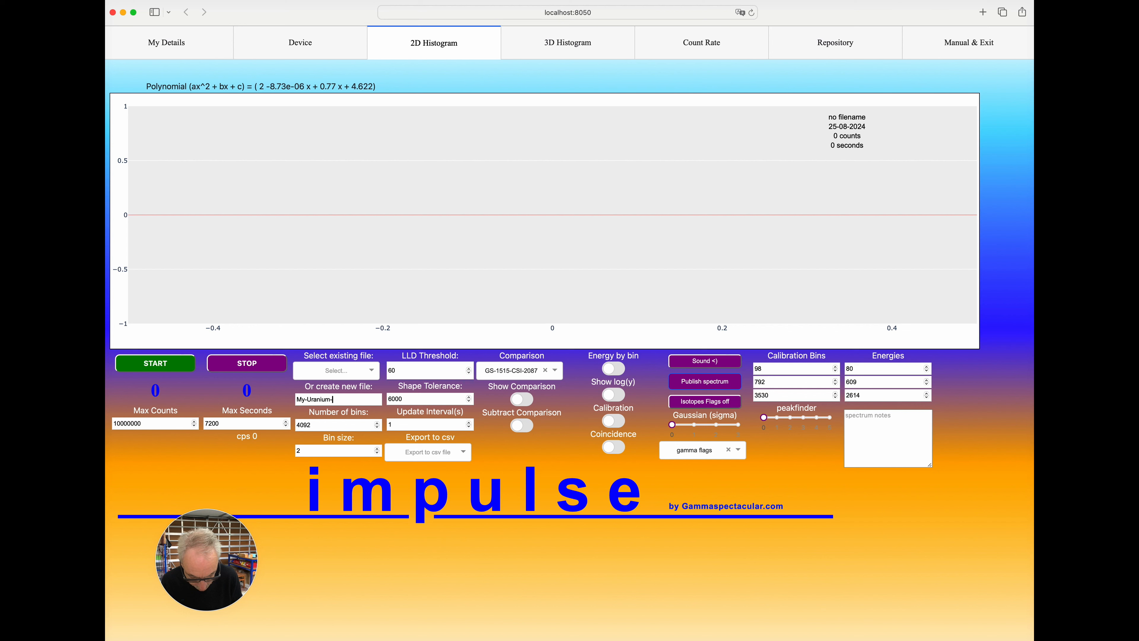
pyautogui.write('Spectrum')
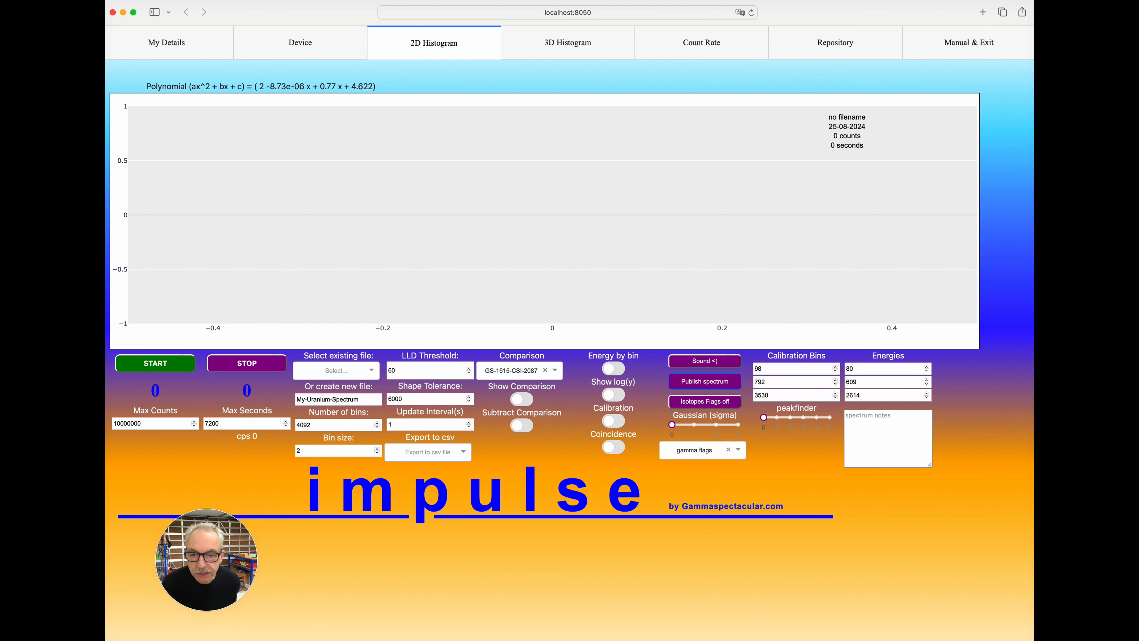
# Set the shape tolerance to 10000 and clear the selected comparison spectrum.
pyautogui.press('super+a')
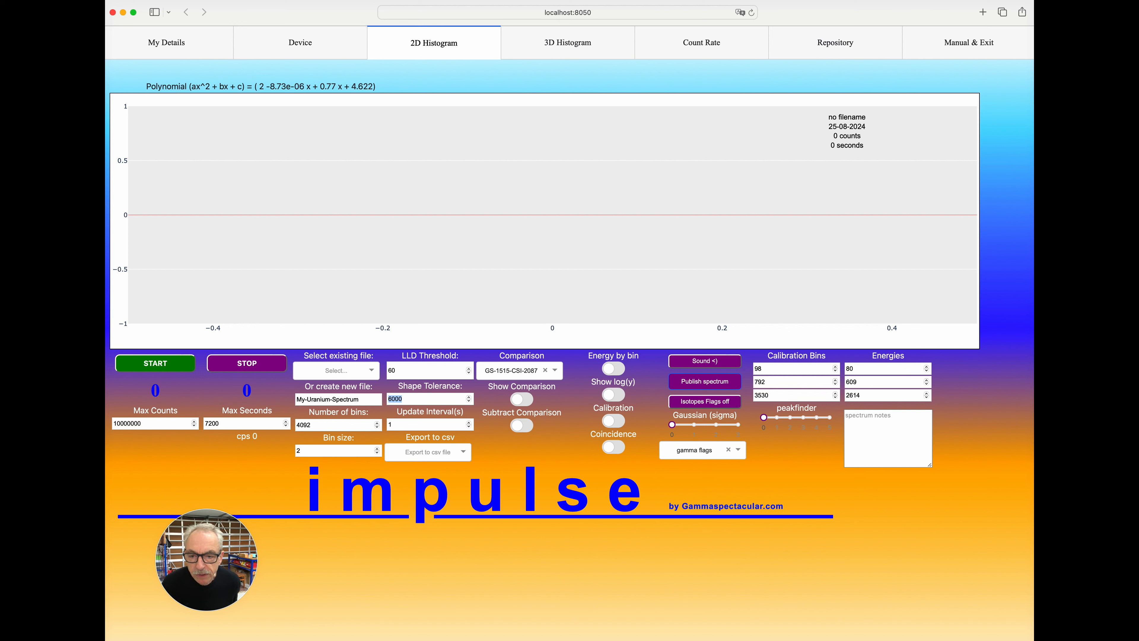
pyautogui.write('10000')
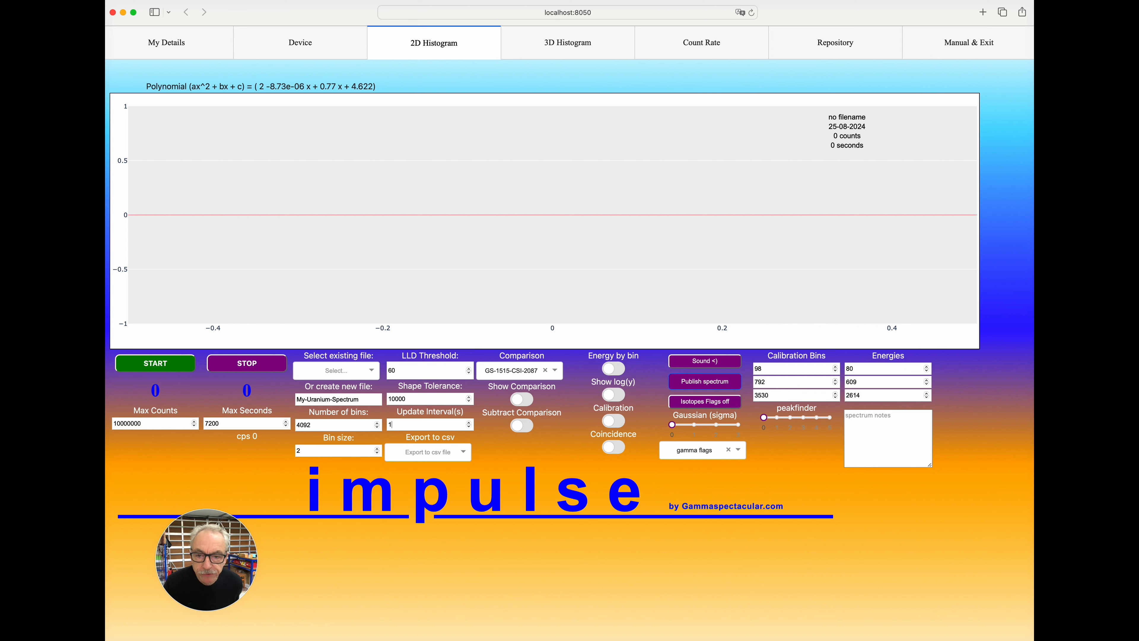
pyautogui.click(545, 370)
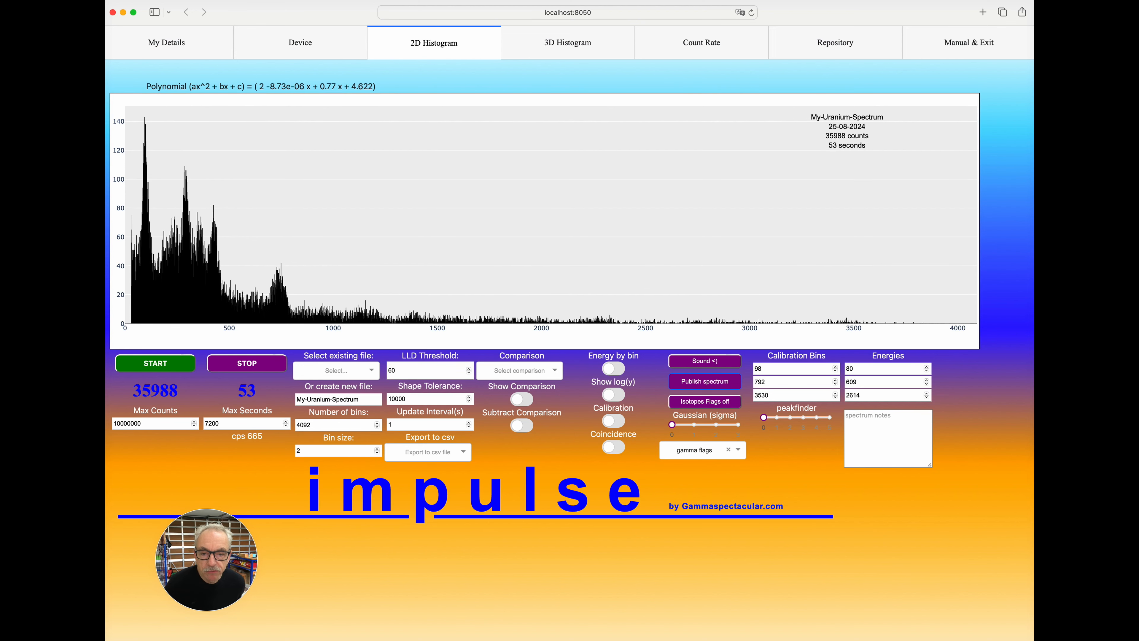
# Preview the spectrum with the log scale, Energy by bin and Calibration options, switching each one on and back off.
pyautogui.click(613, 395)
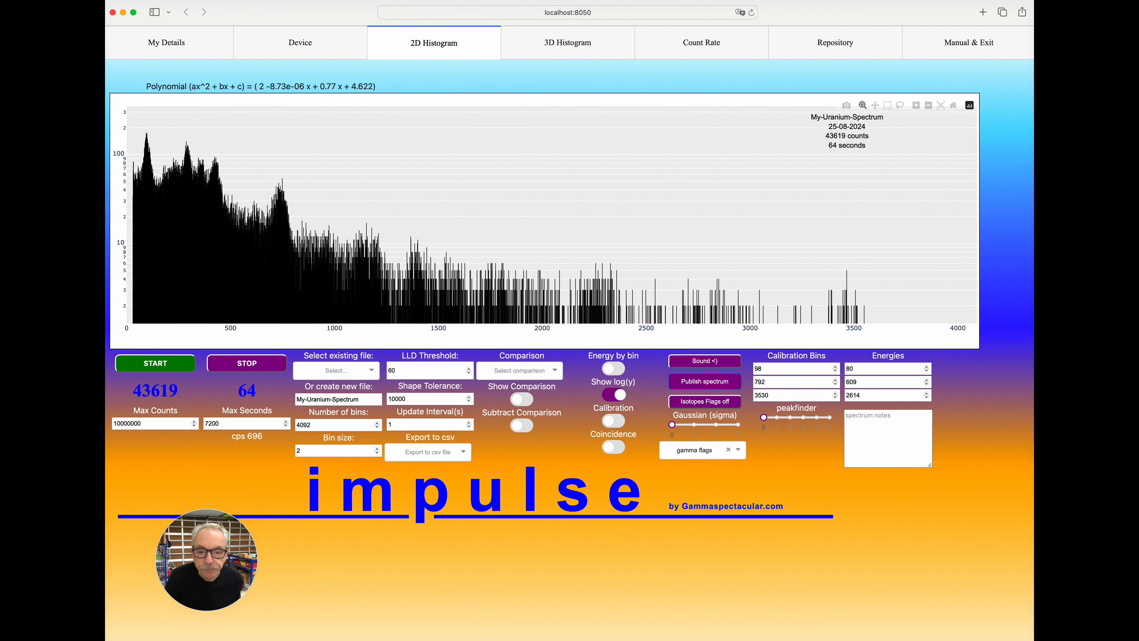
pyautogui.click(613, 394)
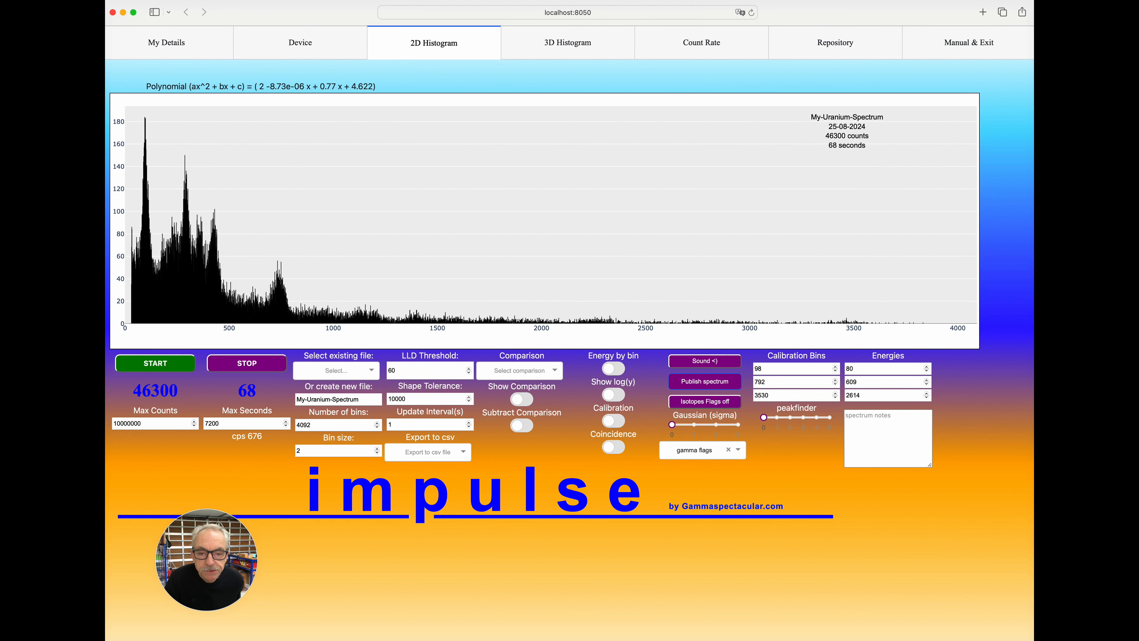
pyautogui.click(613, 369)
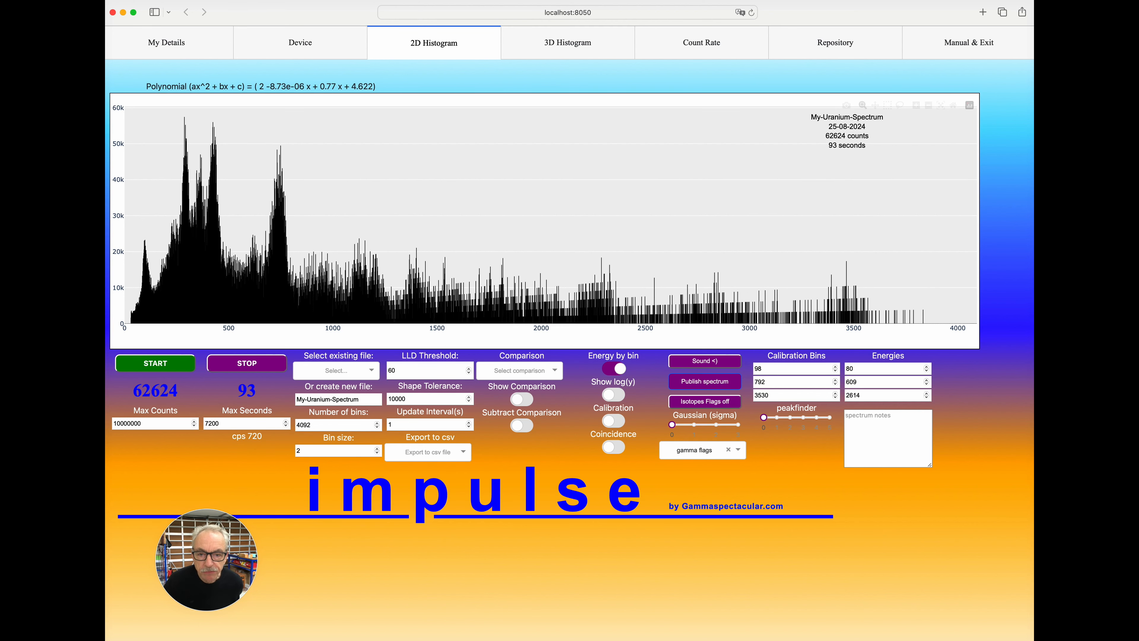
pyautogui.click(613, 368)
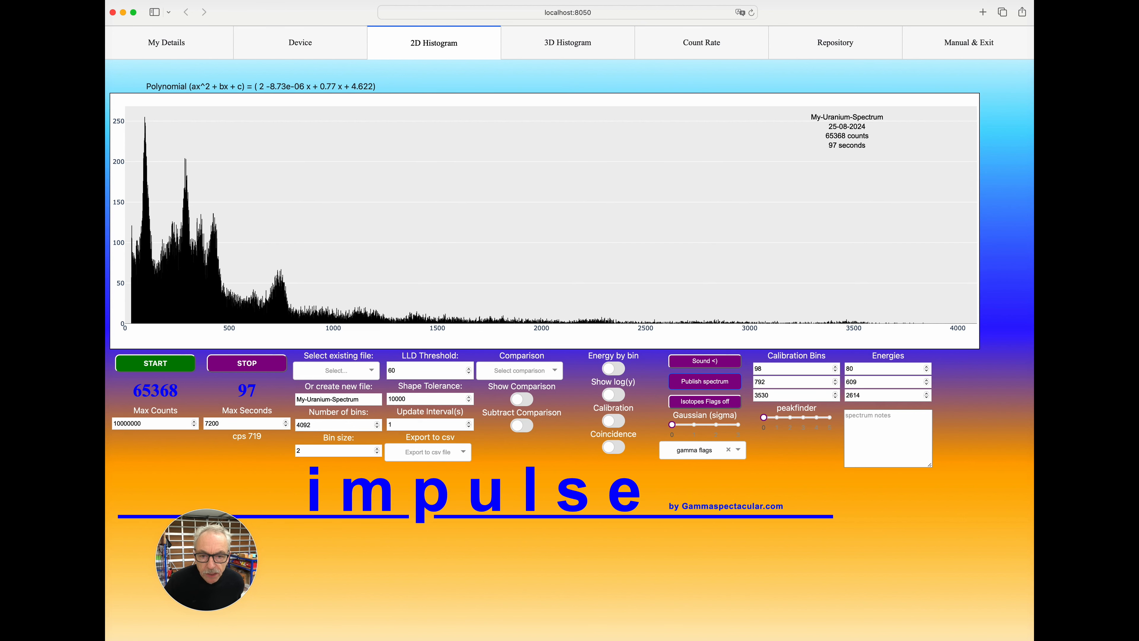
pyautogui.click(613, 421)
pyautogui.click(613, 421)
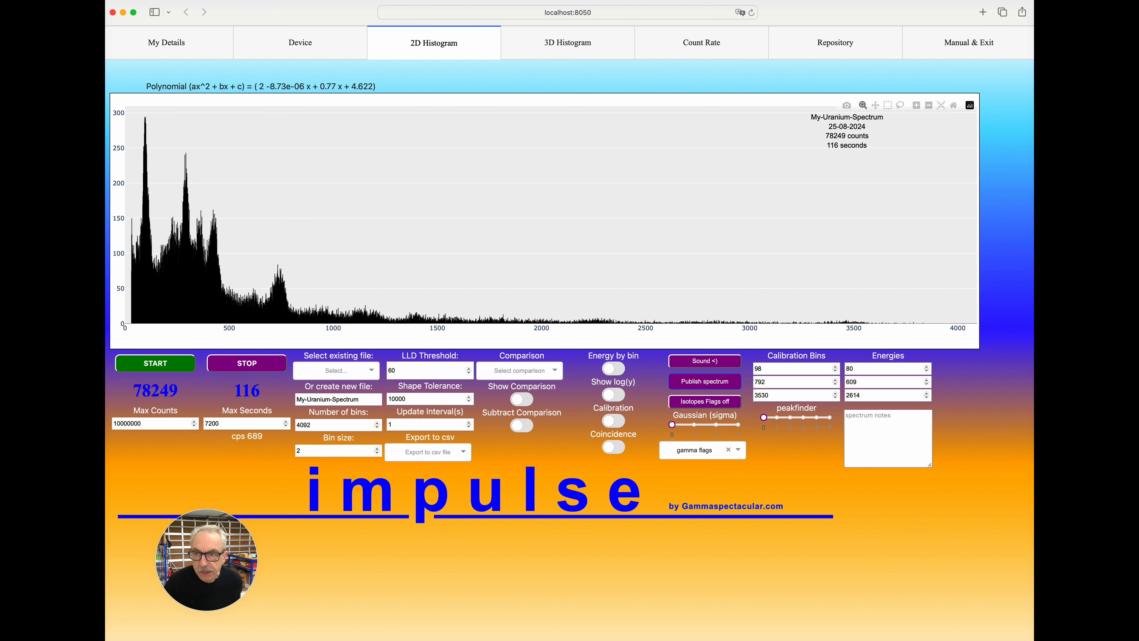
# Check the calibration bins and energies against the peaks, and display the spectrum with Energy by bin and Calibration enabled.
pyautogui.moveTo(145, 120)
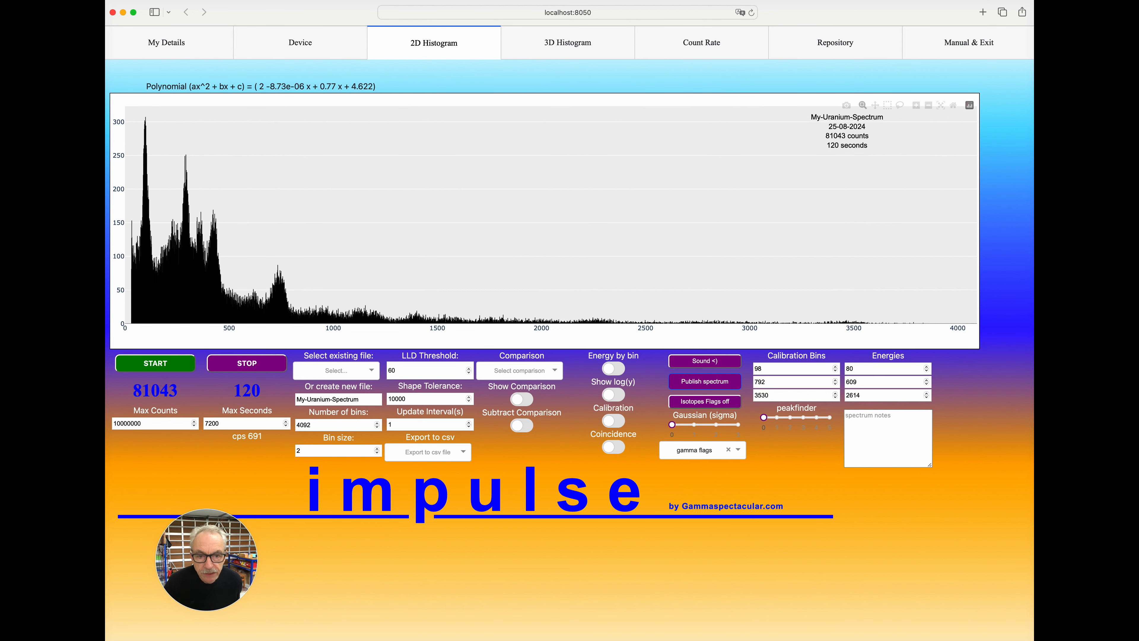
pyautogui.click(764, 368)
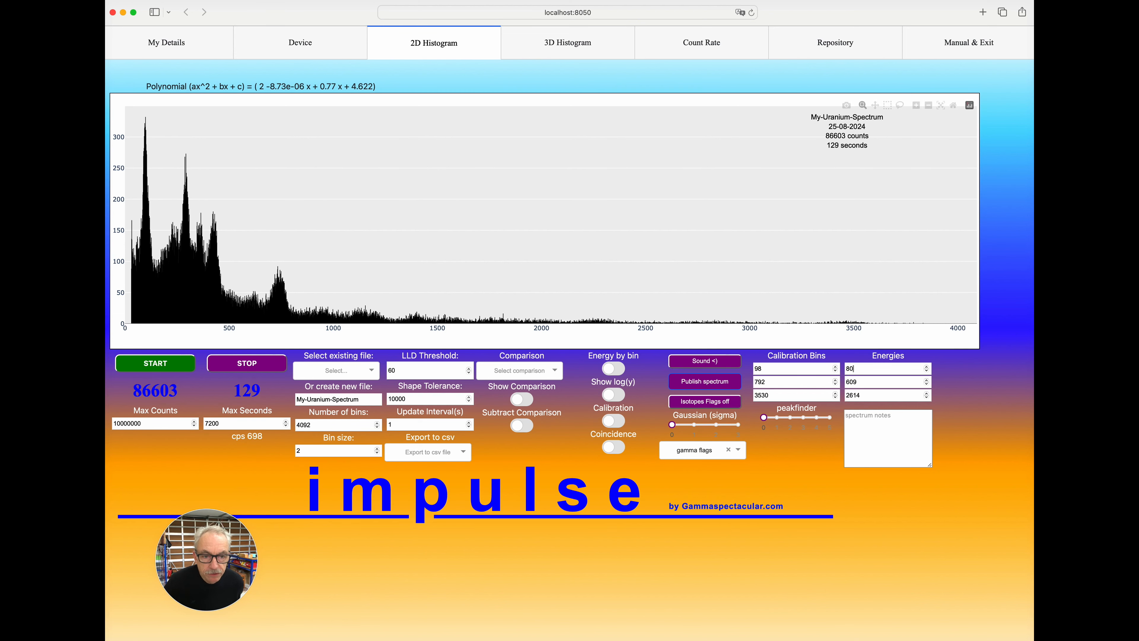
pyautogui.click(857, 382)
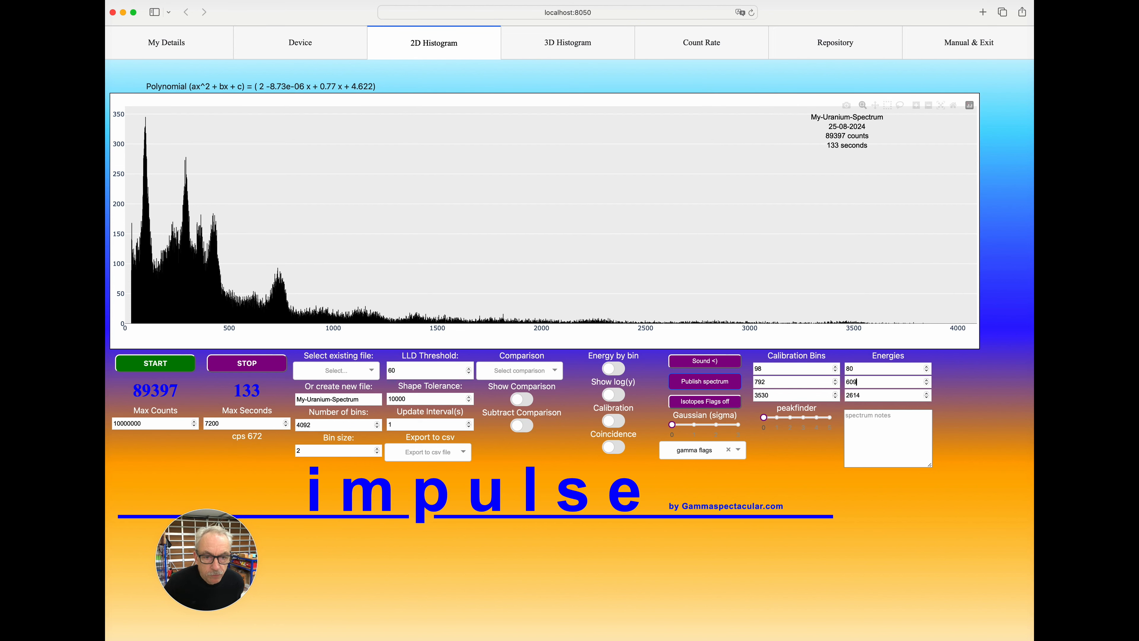
pyautogui.click(614, 369)
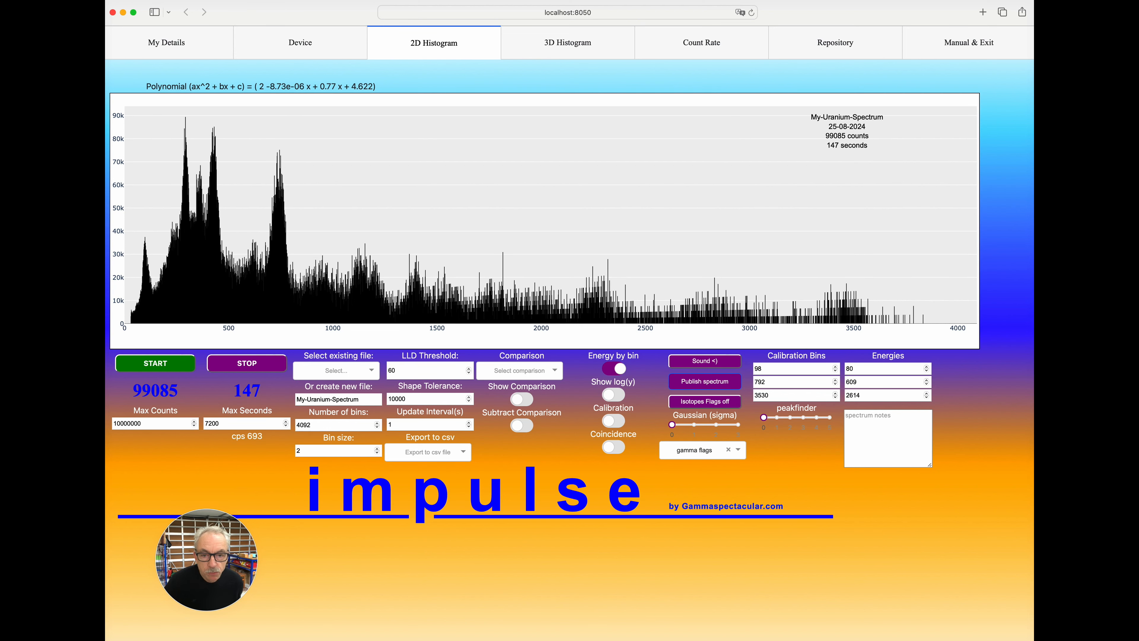
pyautogui.click(613, 421)
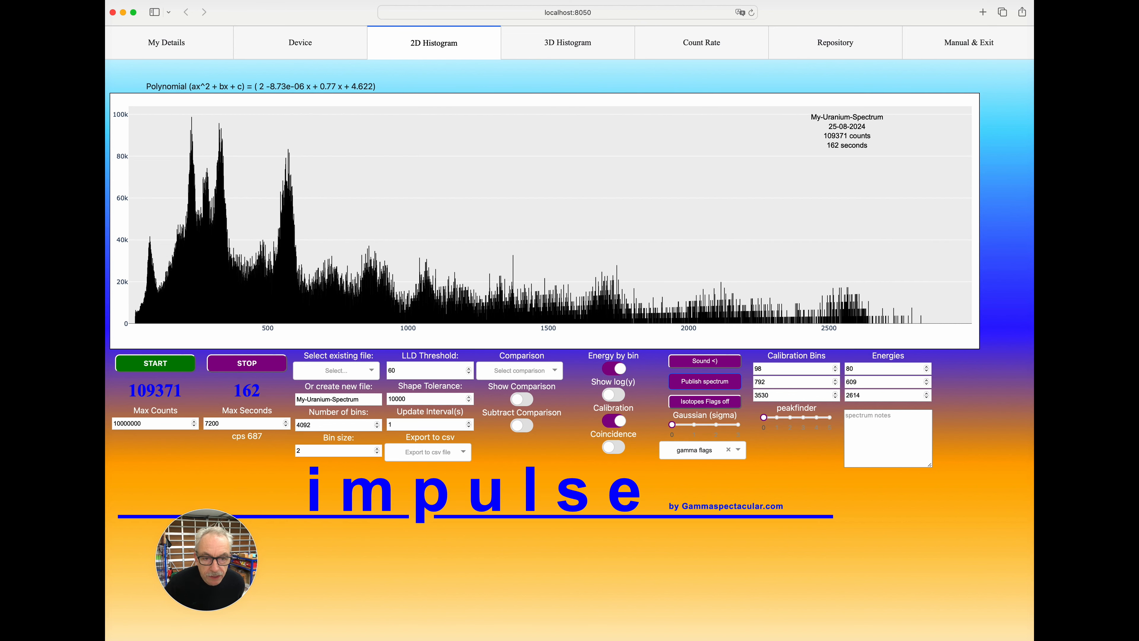
# Preview the peak labels with peakfinder at 3 and 5, and set it back to 0.
pyautogui.click(801, 417)
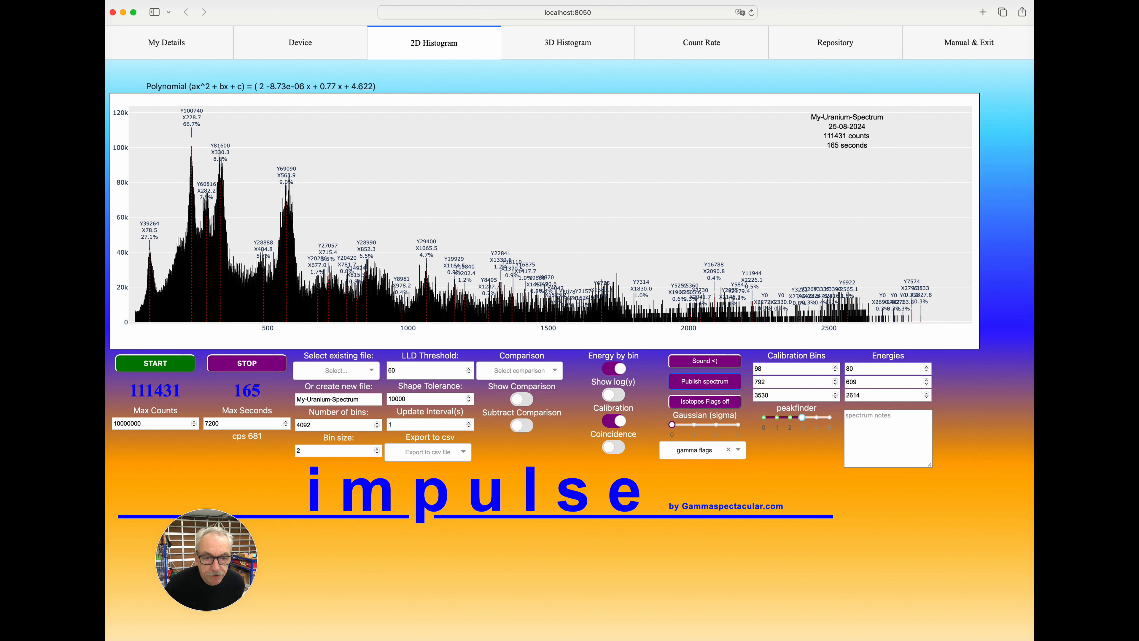
pyautogui.click(829, 417)
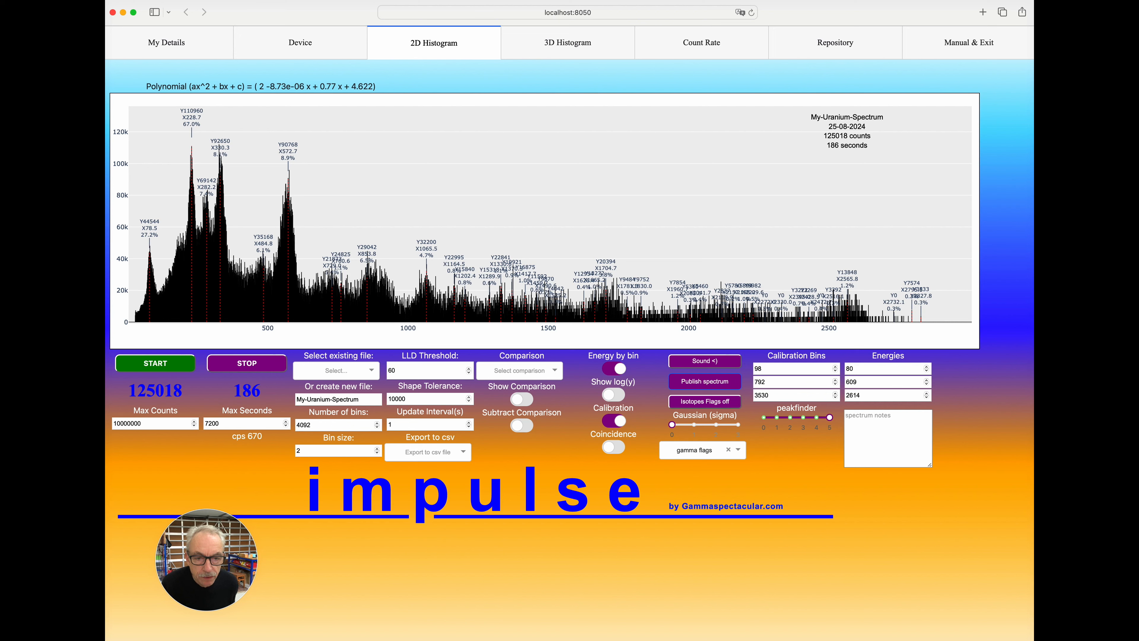
pyautogui.moveTo(830, 417); pyautogui.dragTo(764, 417)
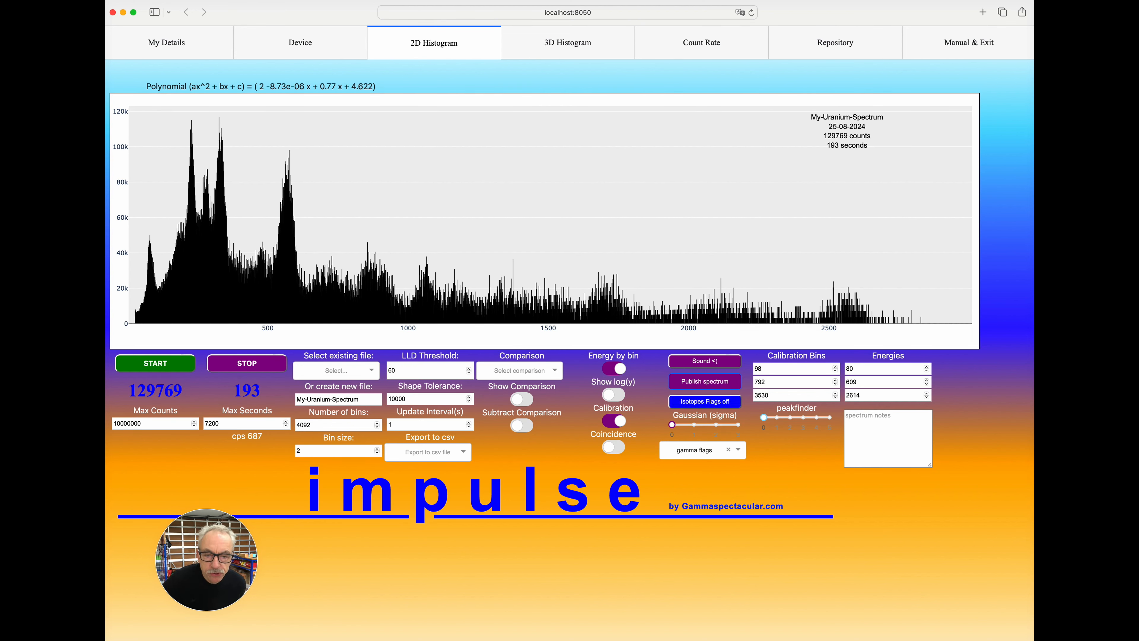
# Preview the Gaussian (sigma) overlay and isotope flags on the spectrum, switch both back off, and disable Calibration.
pyautogui.click(683, 425)
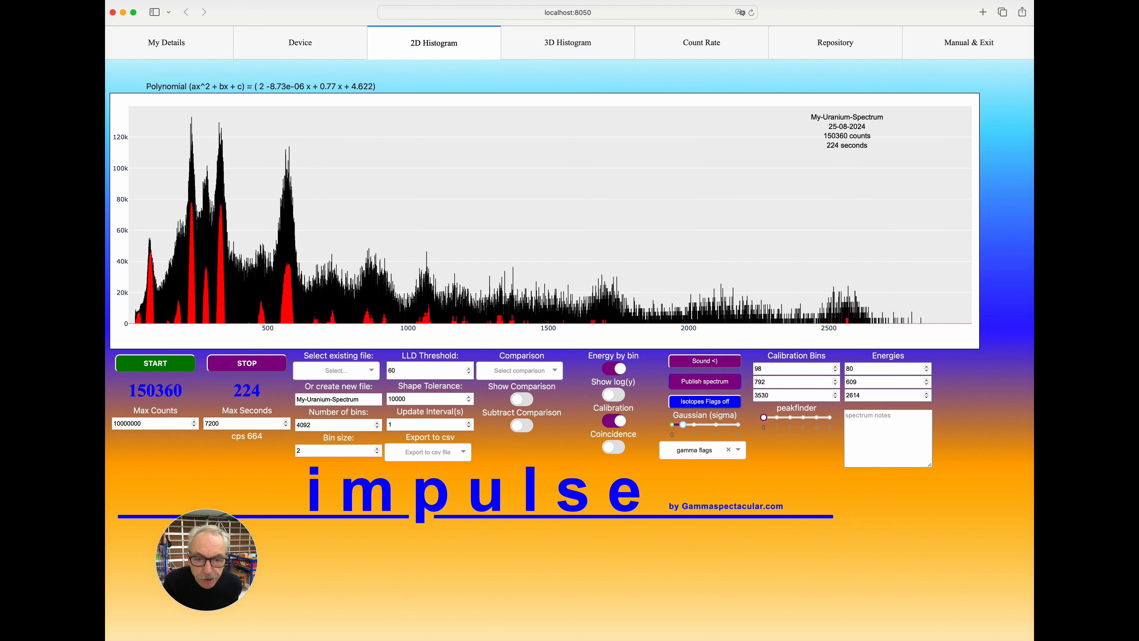
pyautogui.click(704, 401)
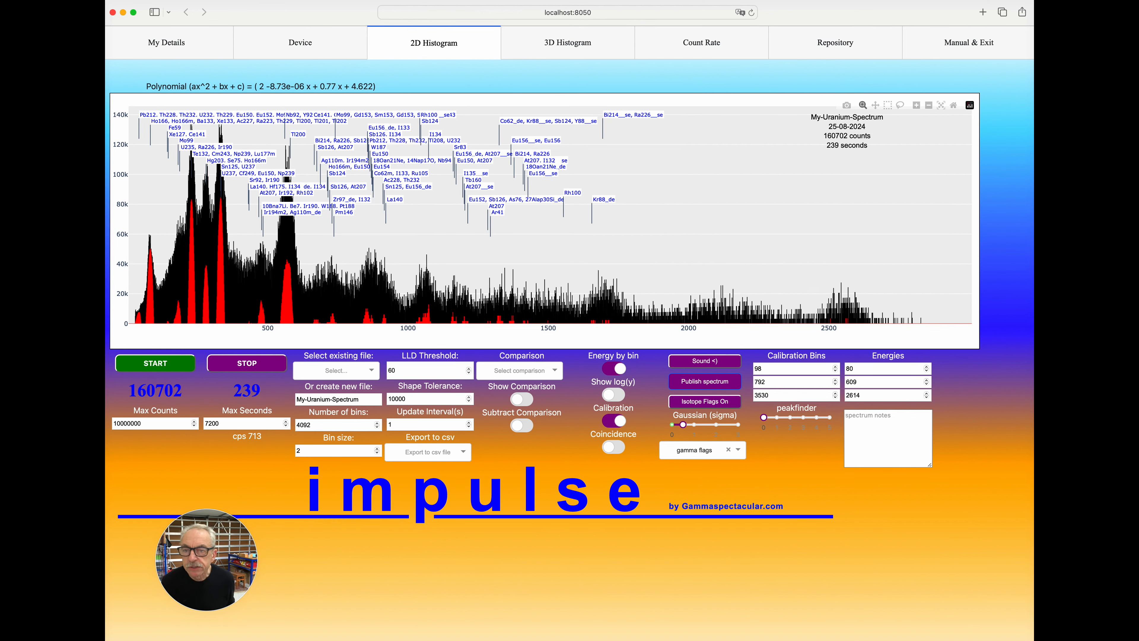
pyautogui.click(704, 402)
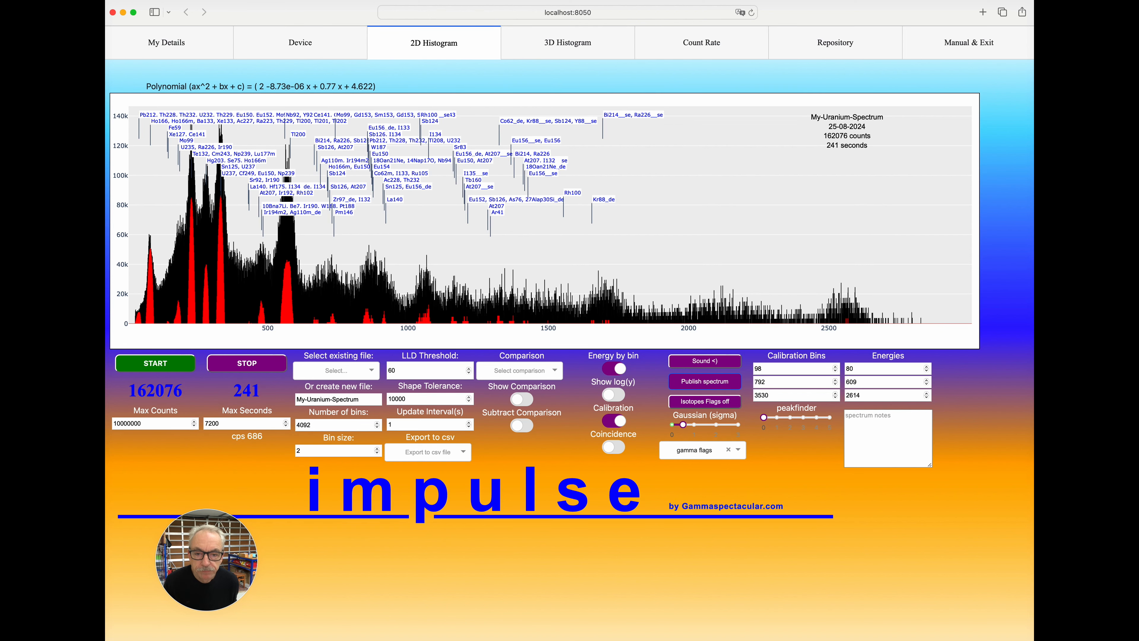
pyautogui.click(613, 420)
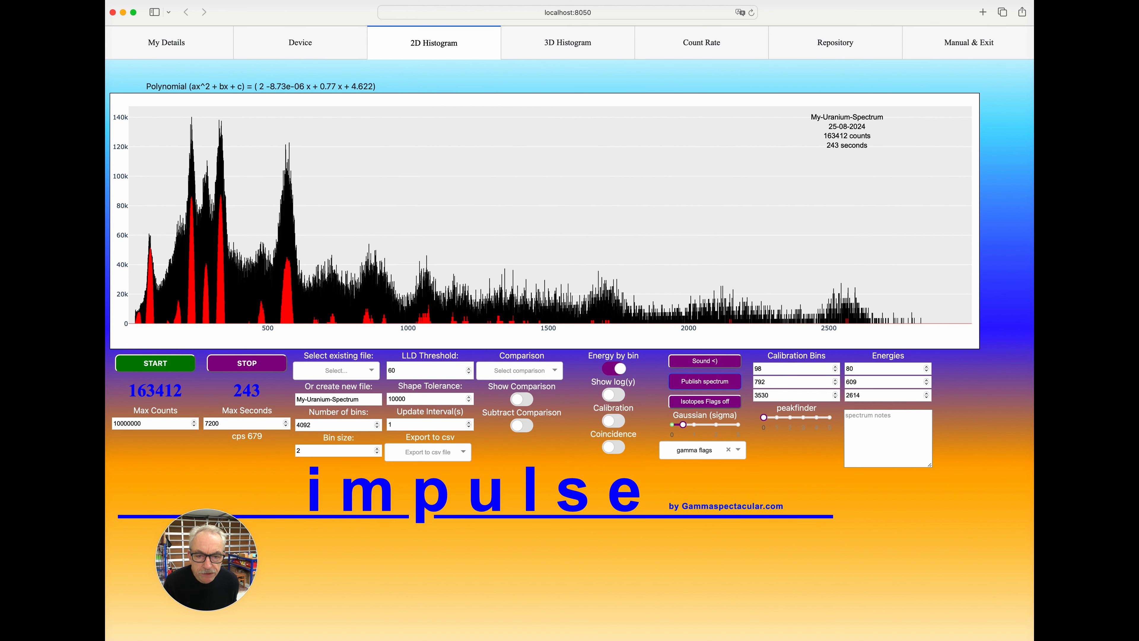
pyautogui.click(672, 424)
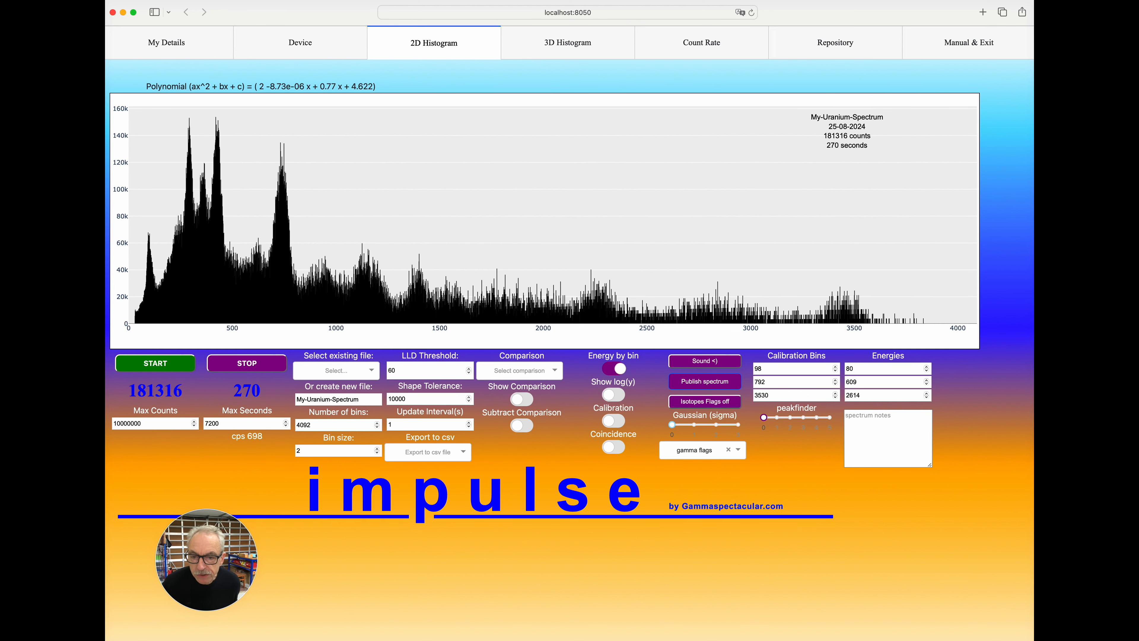
# Check which spectrum files are offered for csv export without exporting one.
pyautogui.click(420, 452)
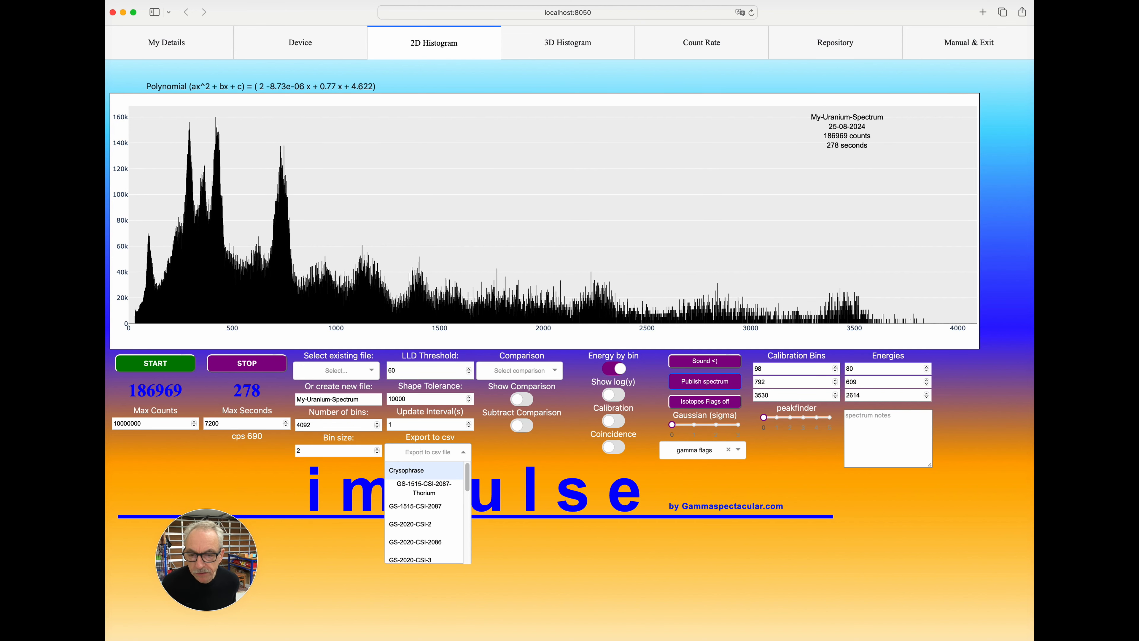
pyautogui.click(420, 452)
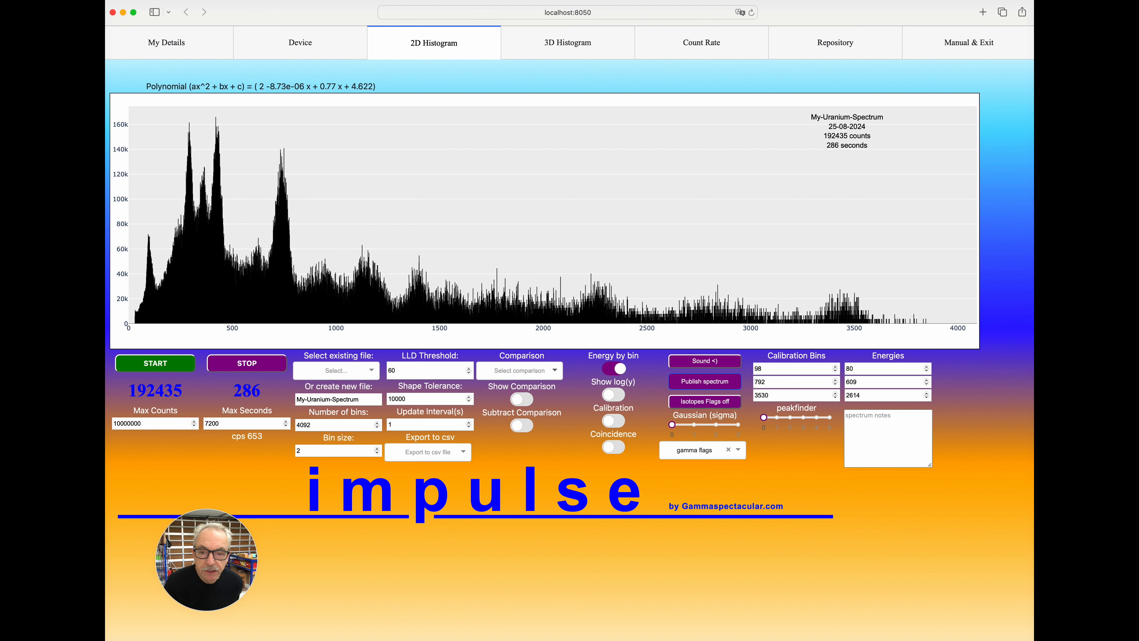
# Choose Crysophrase as the comparison spectrum, preview it overlaid and subtracted, and switch both comparison displays back off.
pyautogui.click(554, 371)
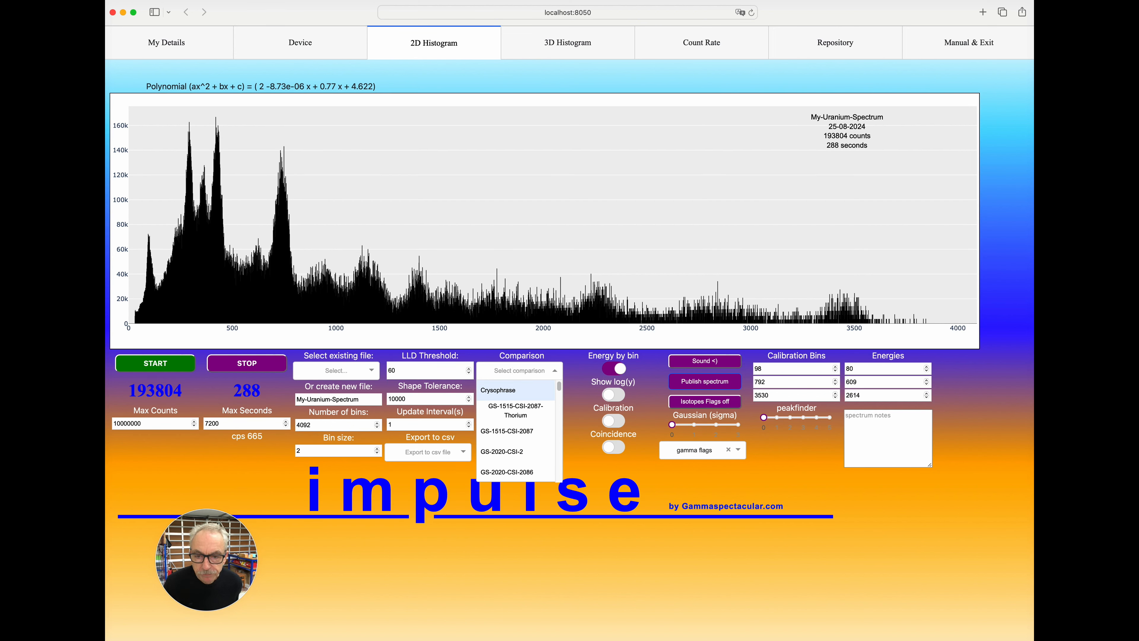
pyautogui.click(498, 390)
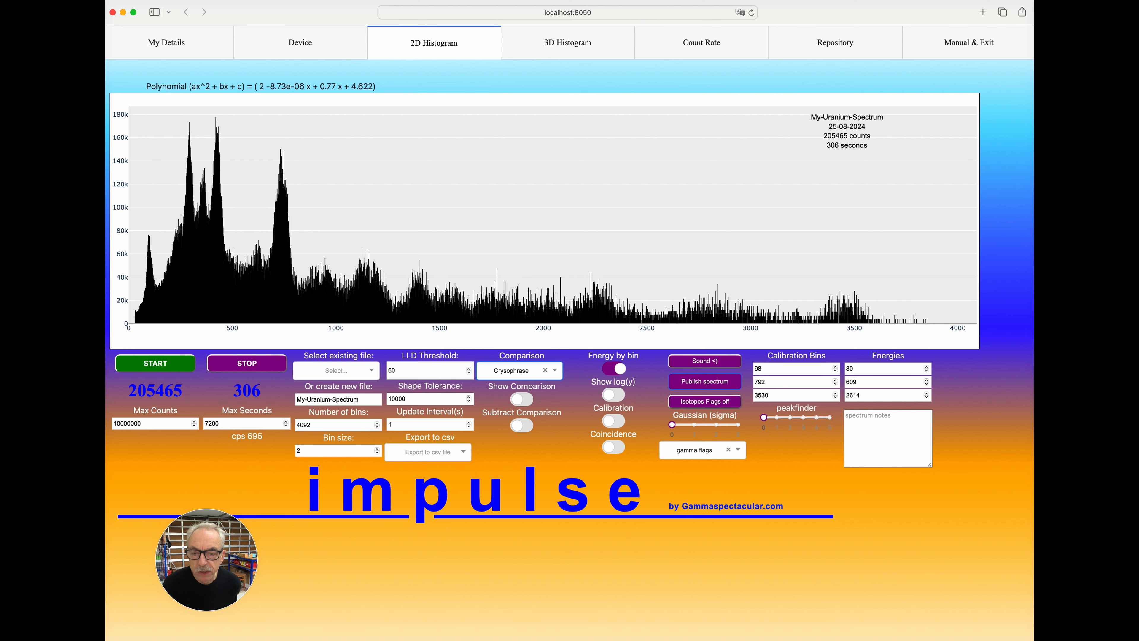
pyautogui.click(522, 399)
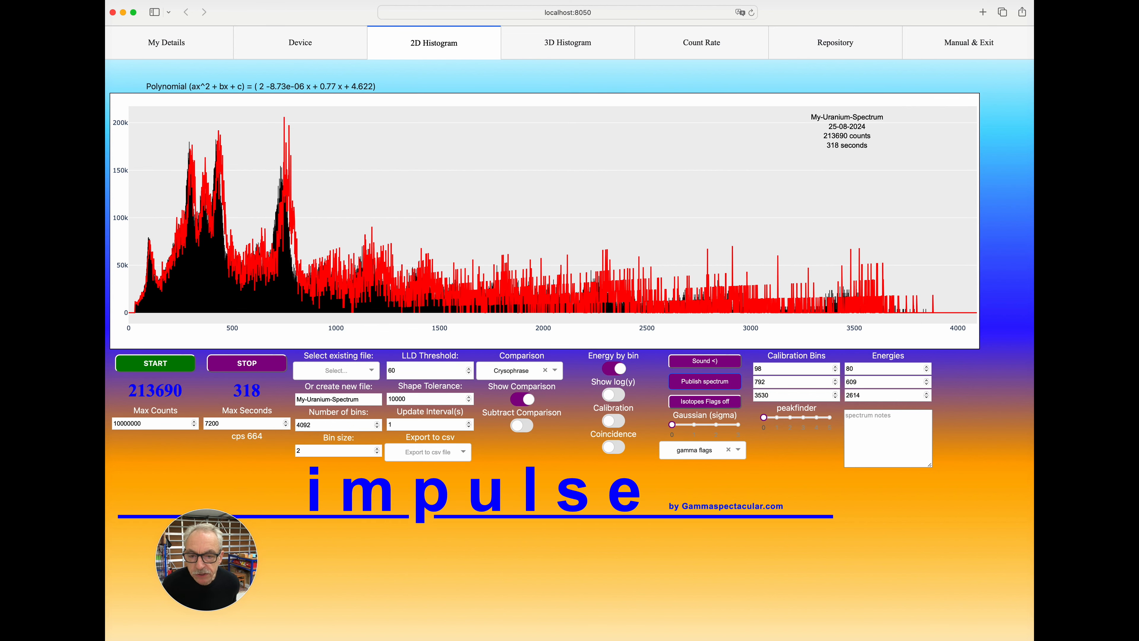
pyautogui.click(521, 425)
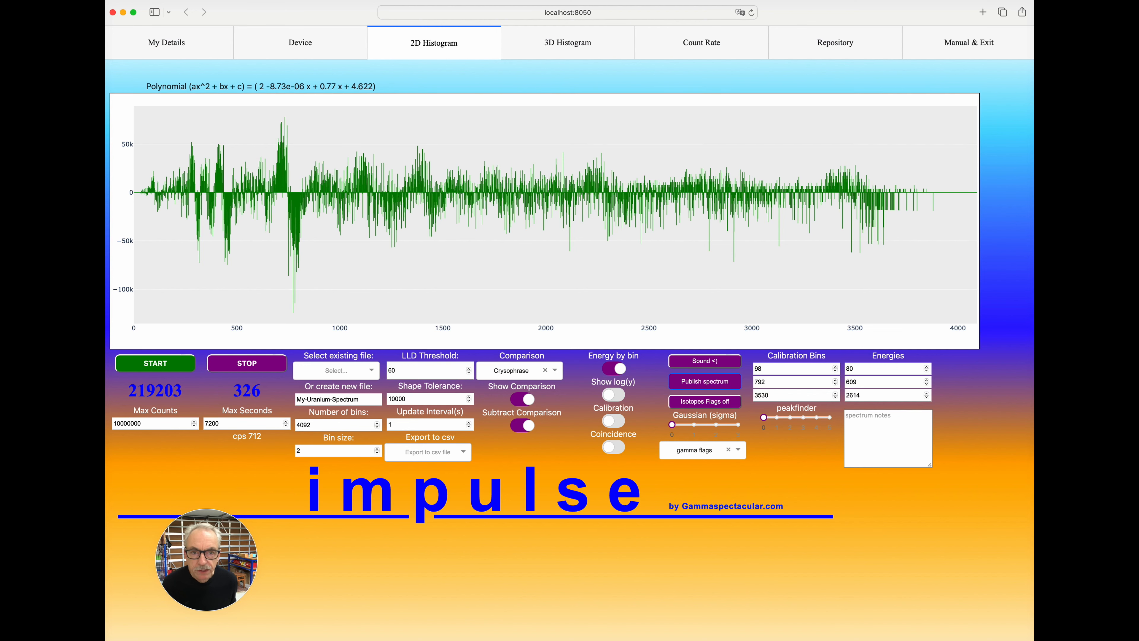
pyautogui.click(522, 425)
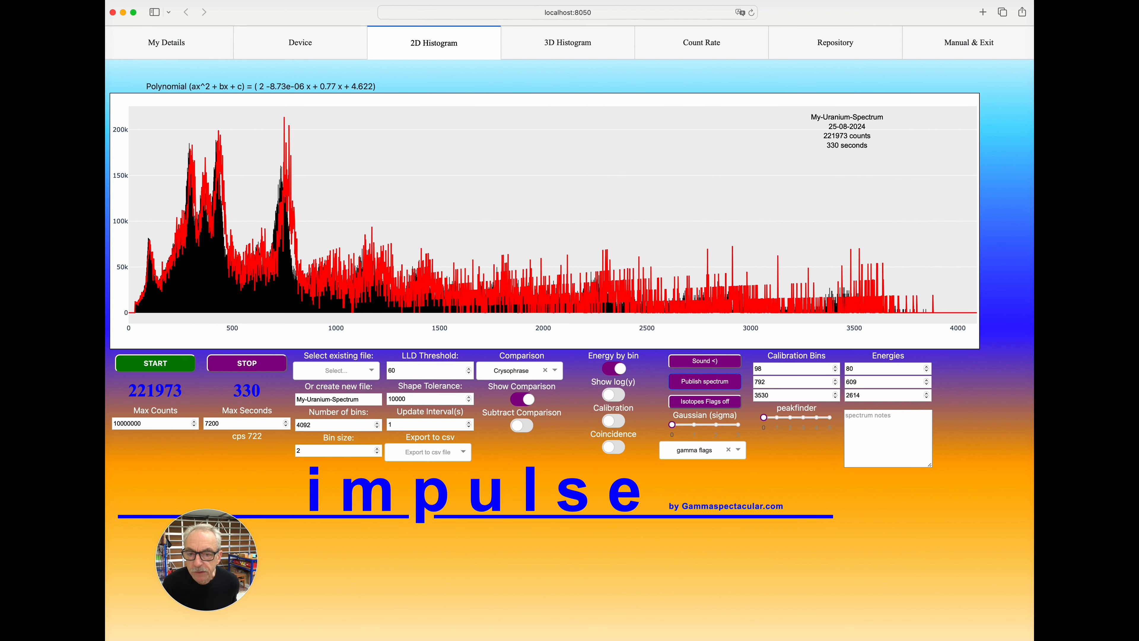
pyautogui.click(522, 399)
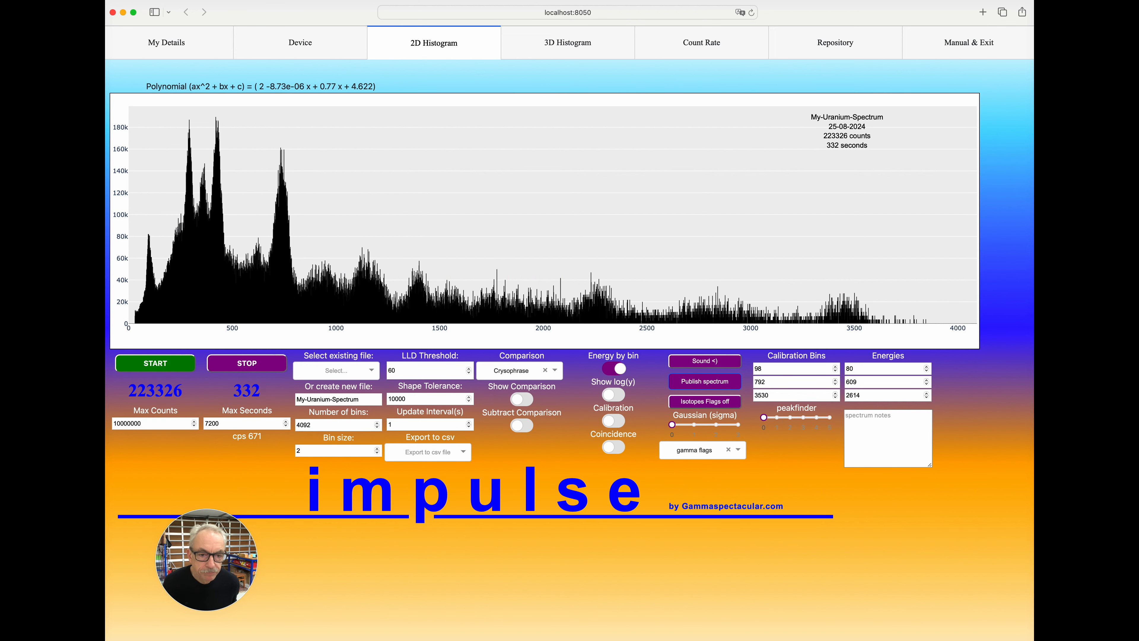
# Enter "This is a test spectrum for my video" as the spectrum notes.
pyautogui.click(870, 424)
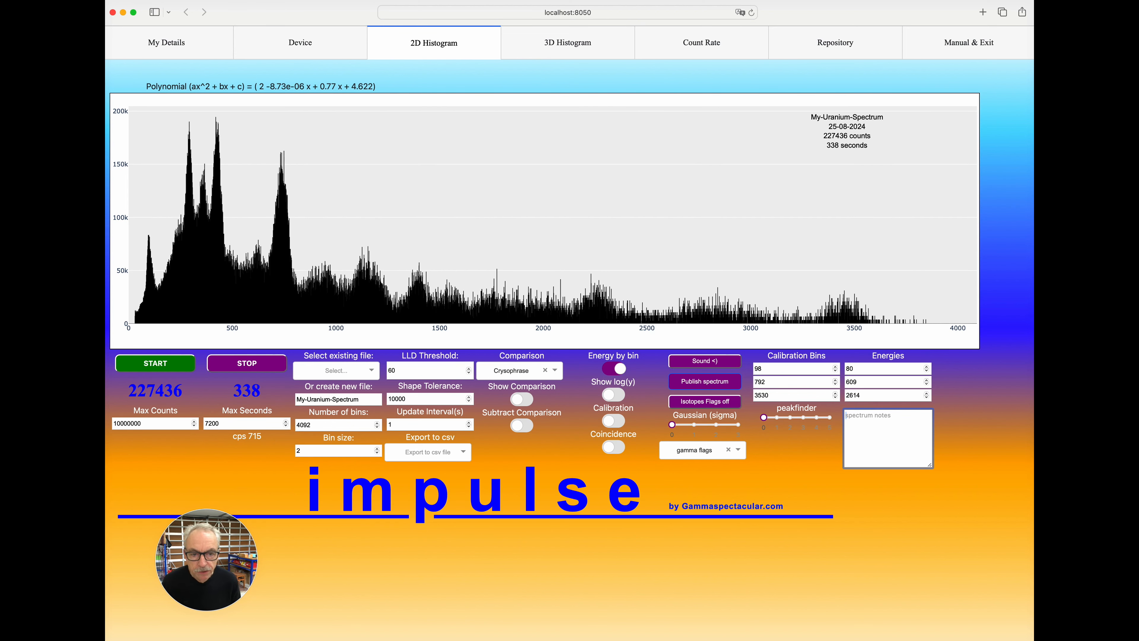
pyautogui.write('This ')
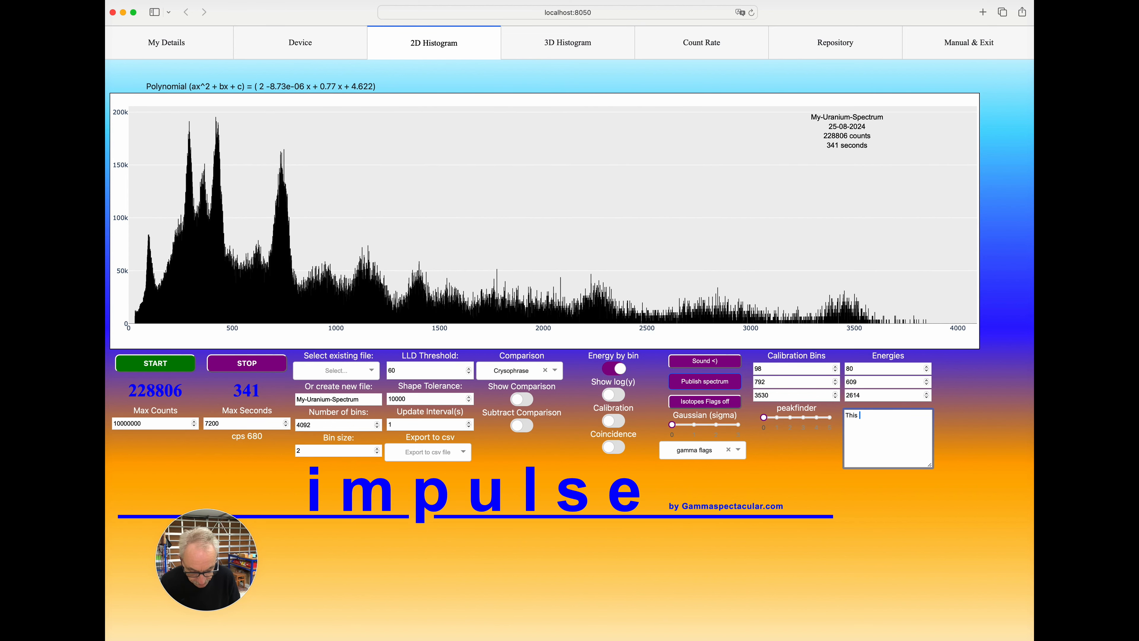
pyautogui.write('is a test ')
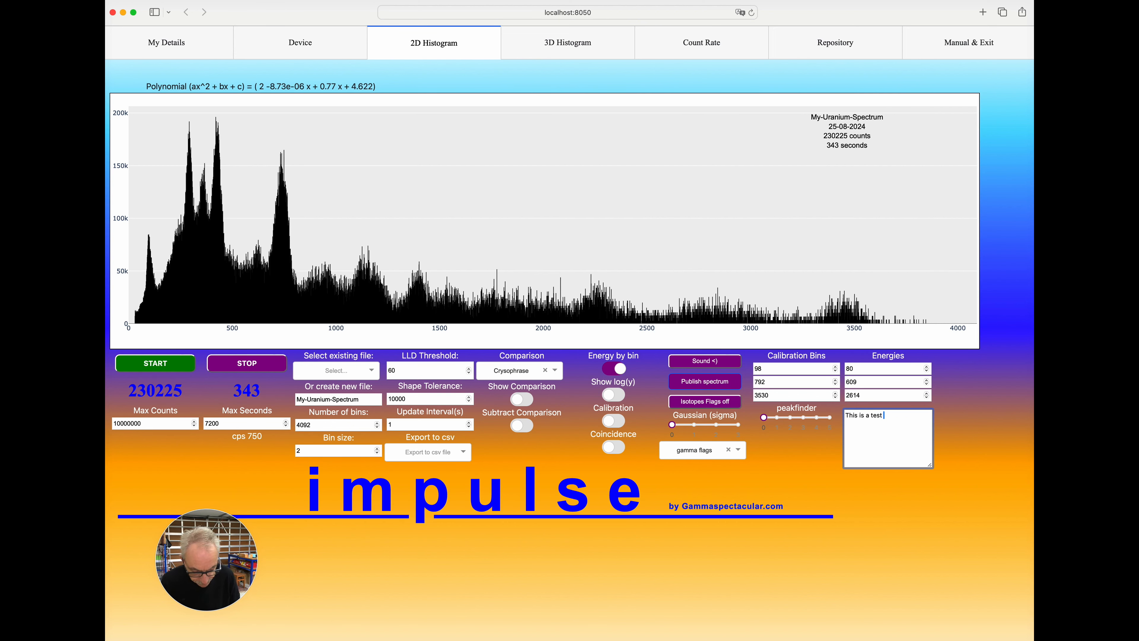
pyautogui.write('spectr')
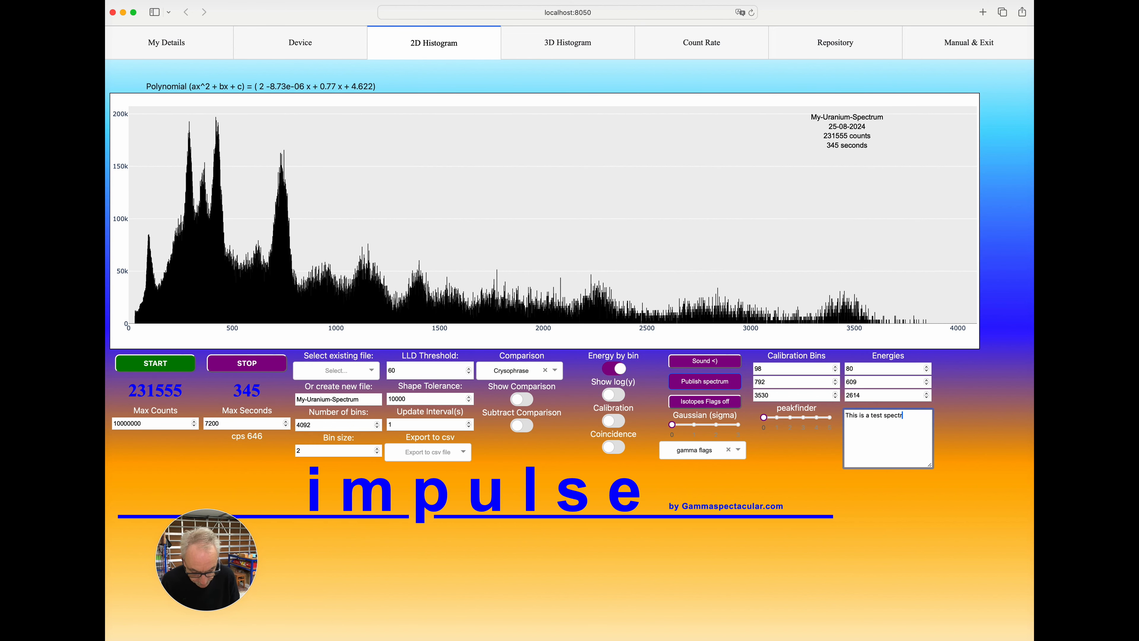
pyautogui.write('um for my video')
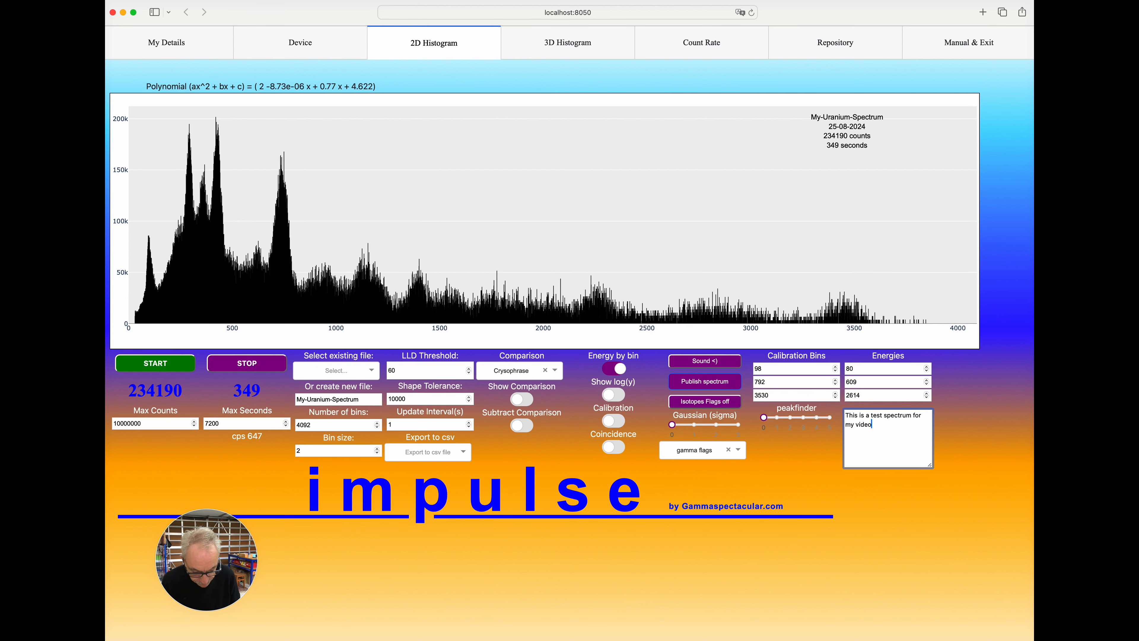
pyautogui.press('Tab')
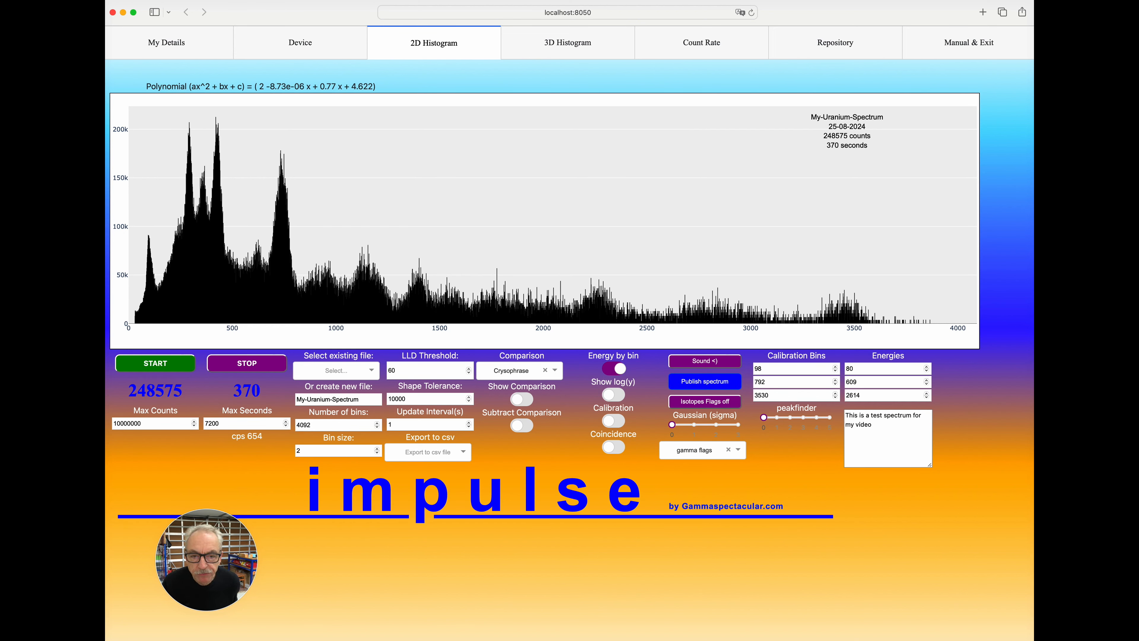
# Start publishing the spectrum and cancel at the confirmation.
pyautogui.click(705, 382)
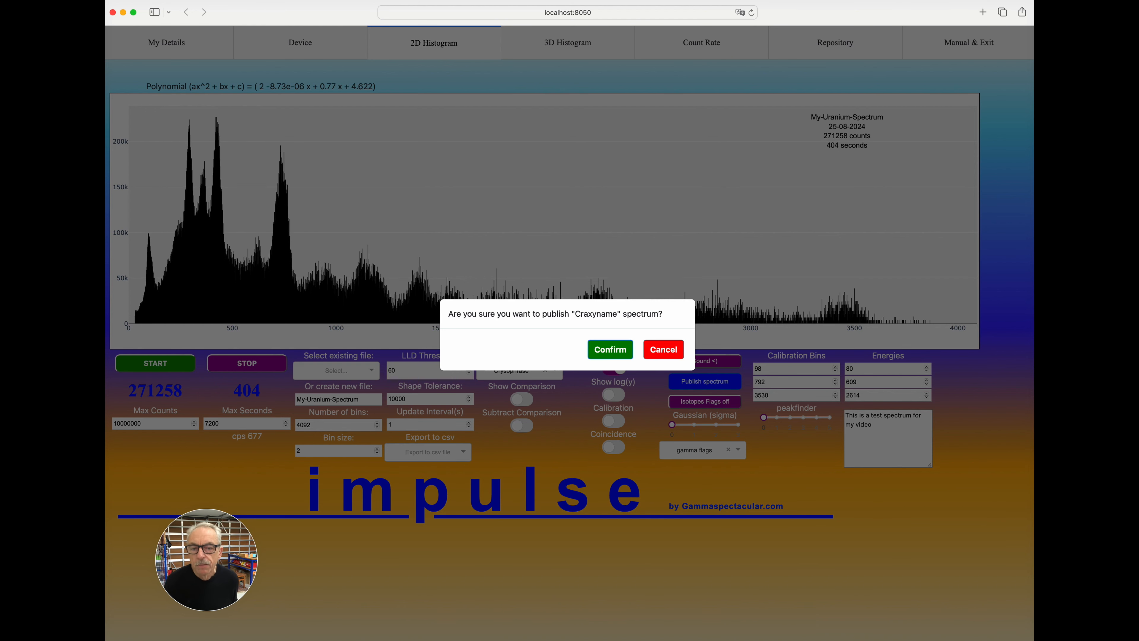
pyautogui.press('Escape')
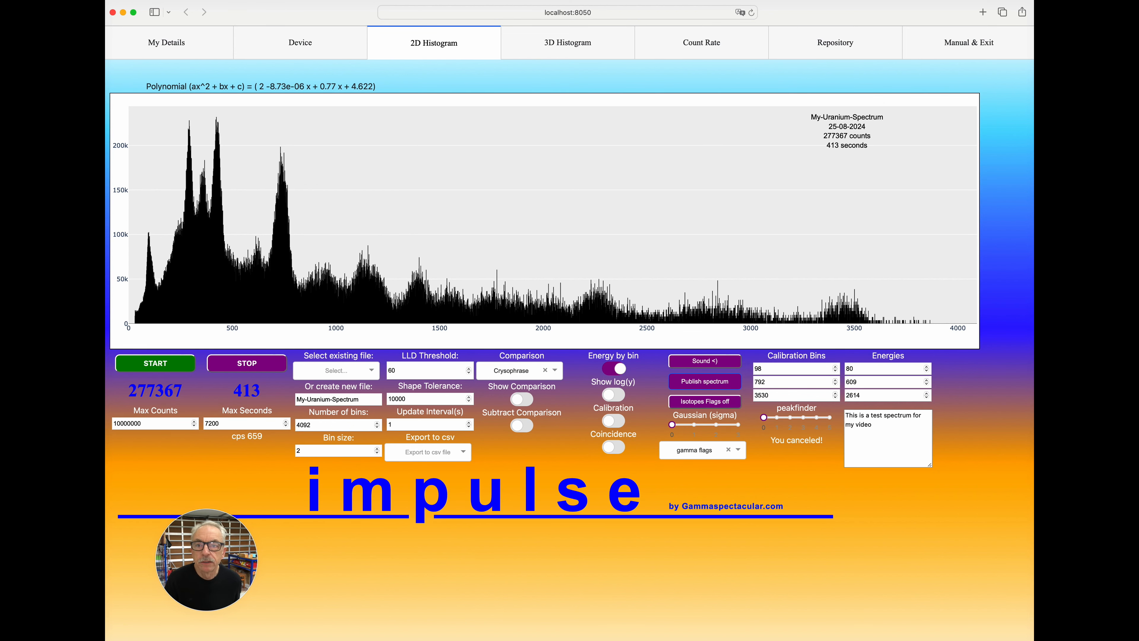
# Browse the published spectra in the Public Spectrum Repository.
pyautogui.click(835, 43)
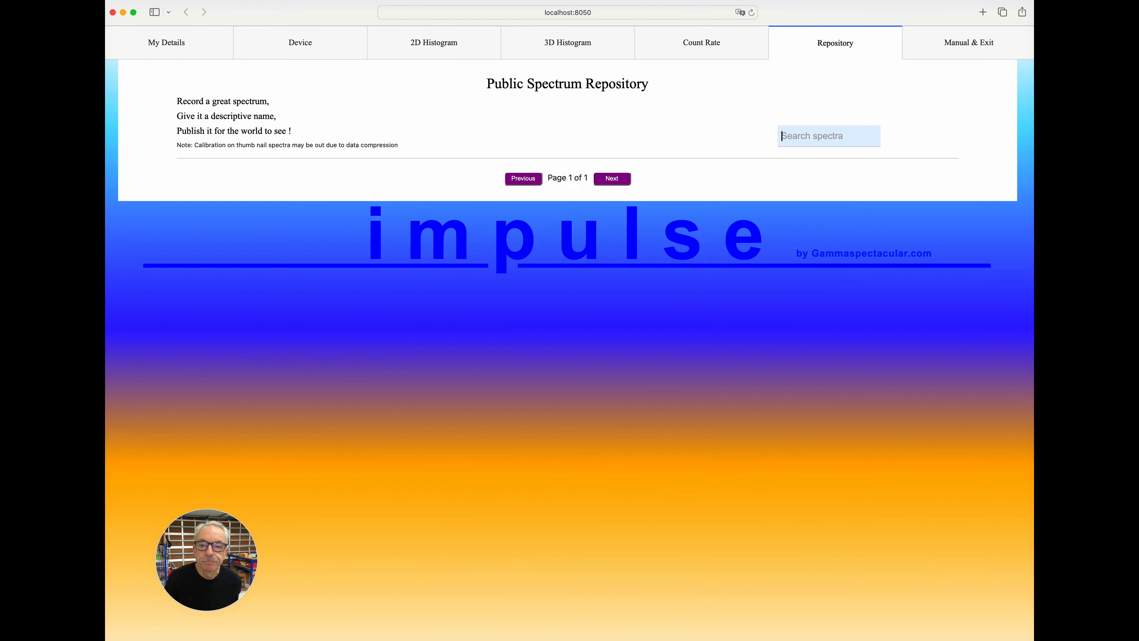
pyautogui.scroll(-5, 569, 332)
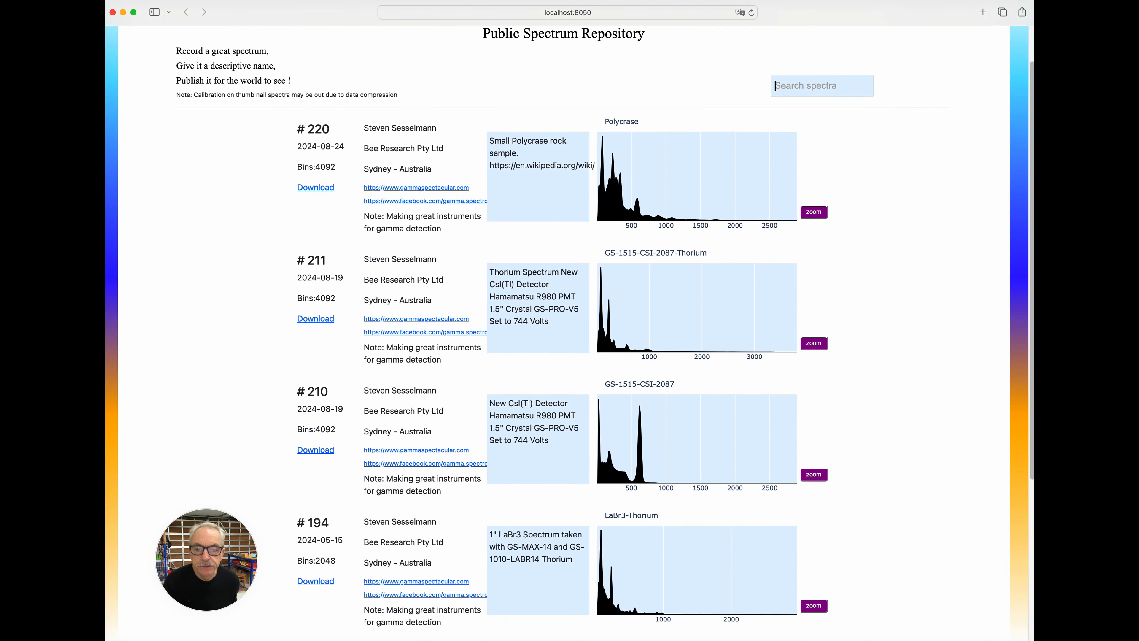
pyautogui.scroll(-2, 569, 331)
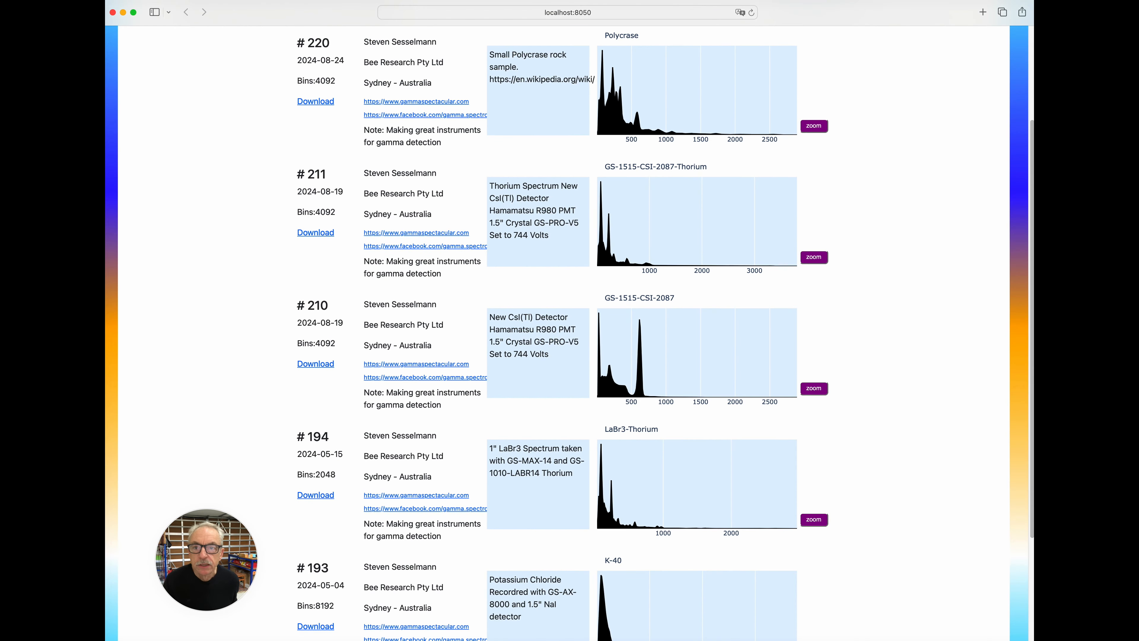
pyautogui.scroll(-3, 570, 332)
pyautogui.scroll(10, 570, 331)
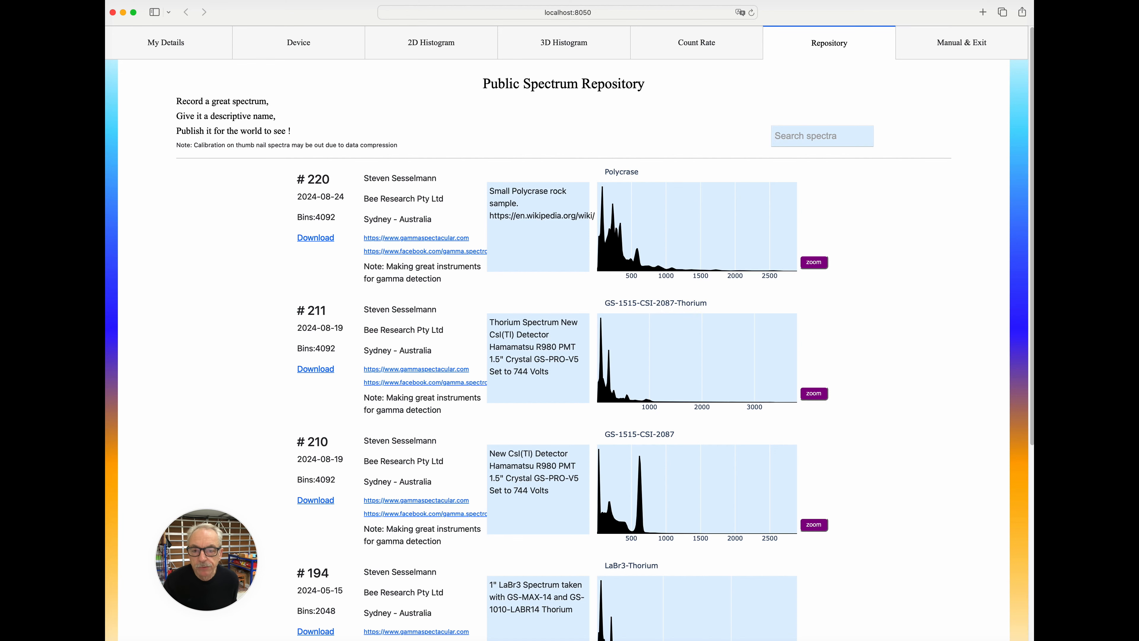
# Review the personal publishing details and the full list of own published spectra on the My Details page.
pyautogui.click(165, 42)
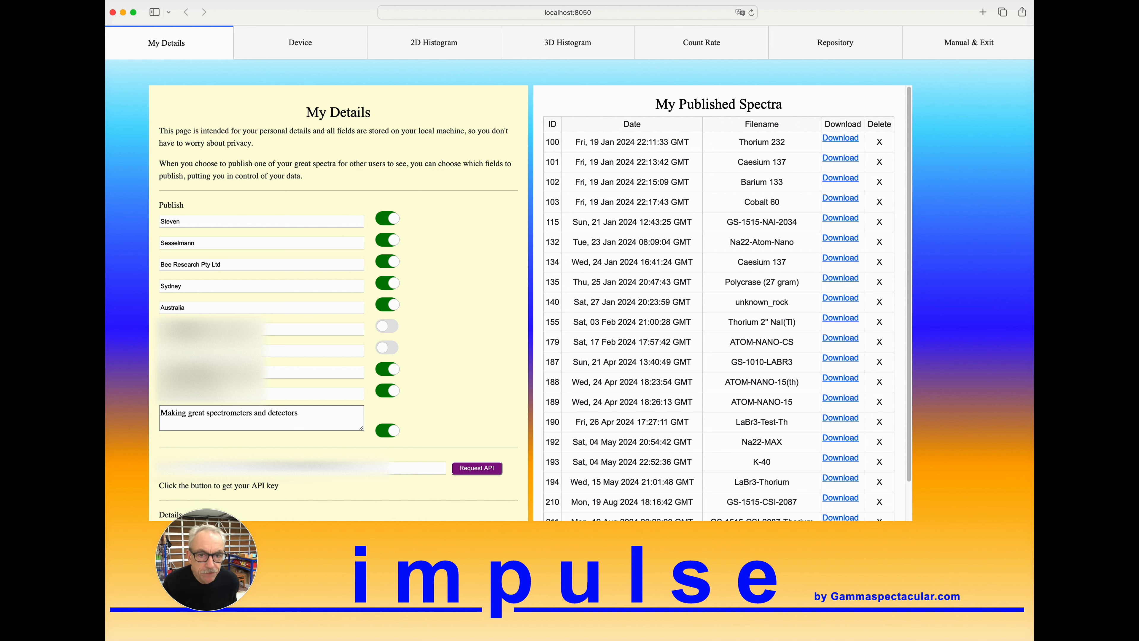
pyautogui.scroll(-2, 723, 303)
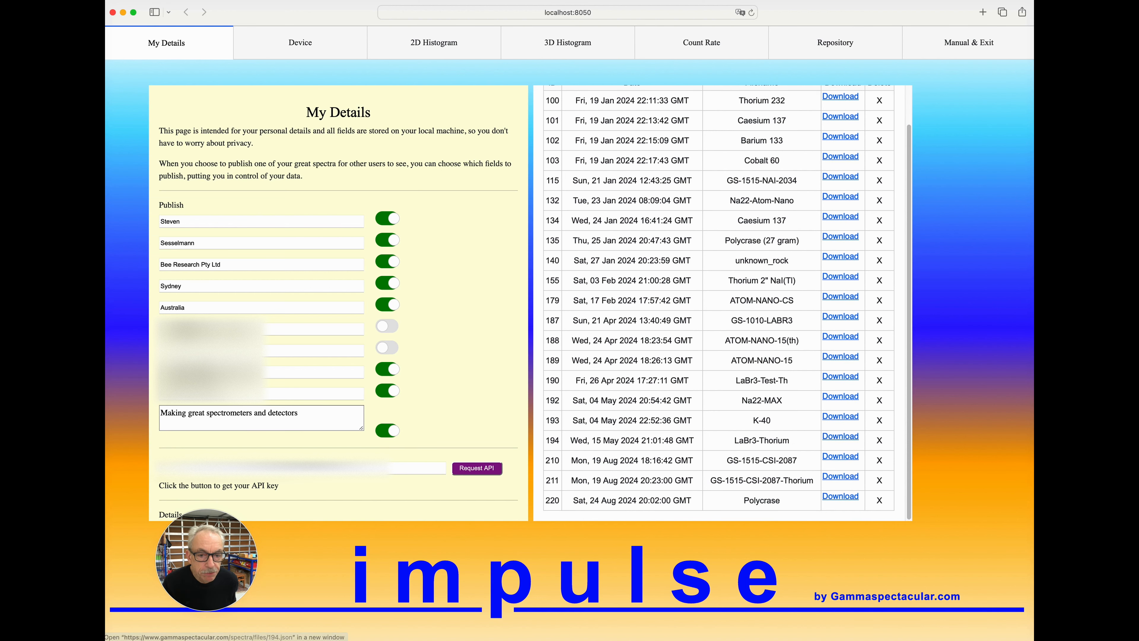
pyautogui.scroll(2, 723, 303)
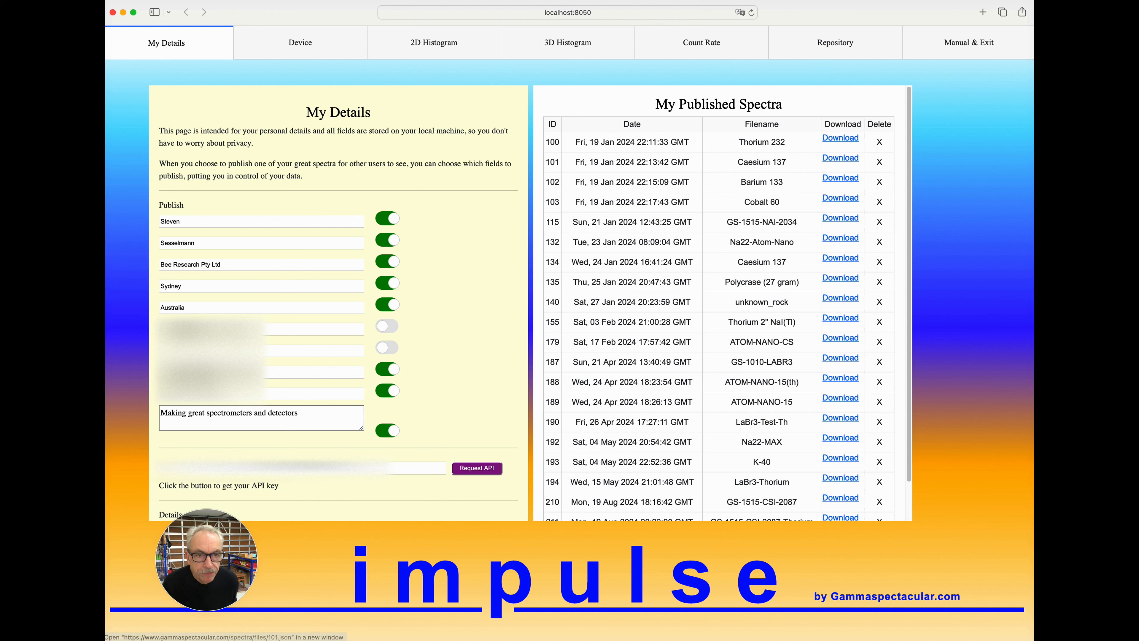
pyautogui.scroll(-2, 722, 303)
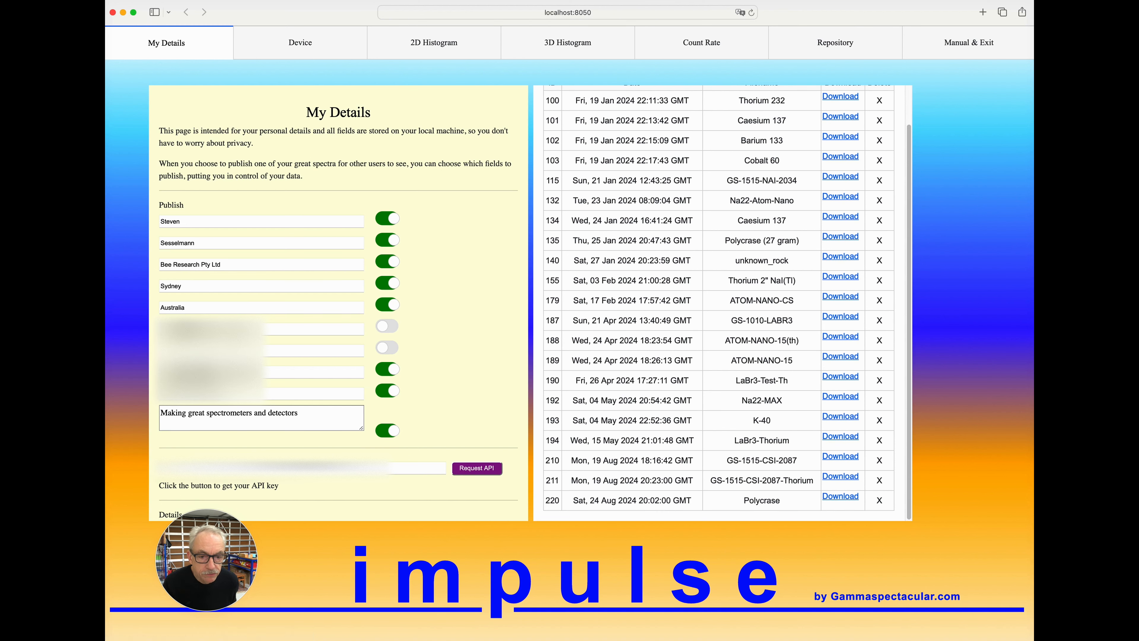
pyautogui.scroll(2, 723, 303)
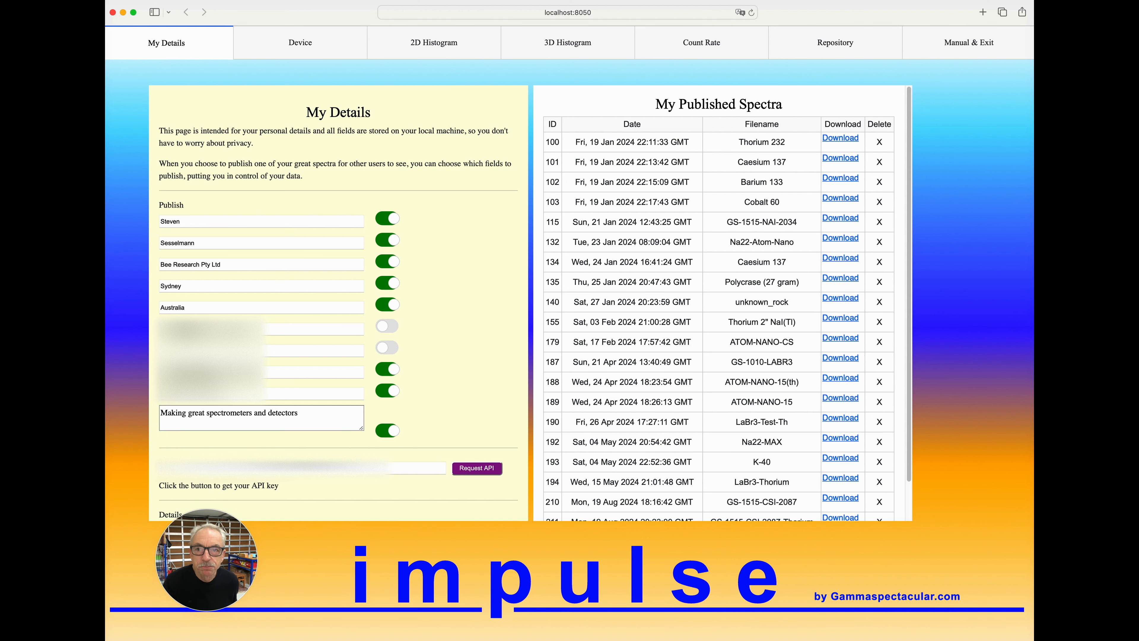
# Return to the 2D histogram of the uranium spectrum and disable Energy by bin.
pyautogui.click(434, 42)
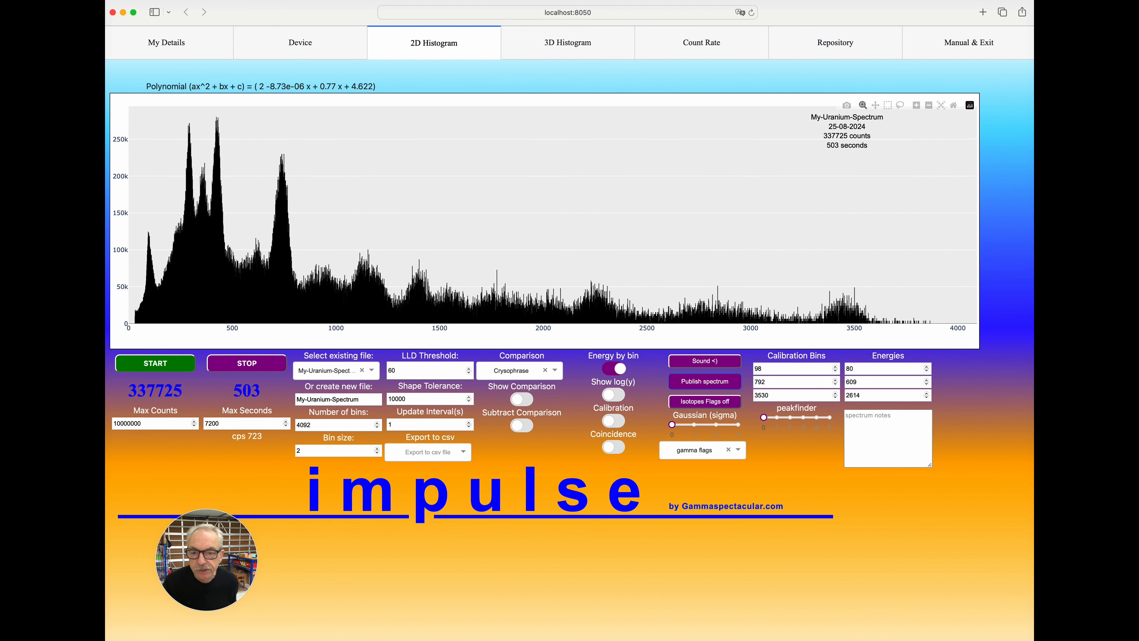
pyautogui.click(614, 369)
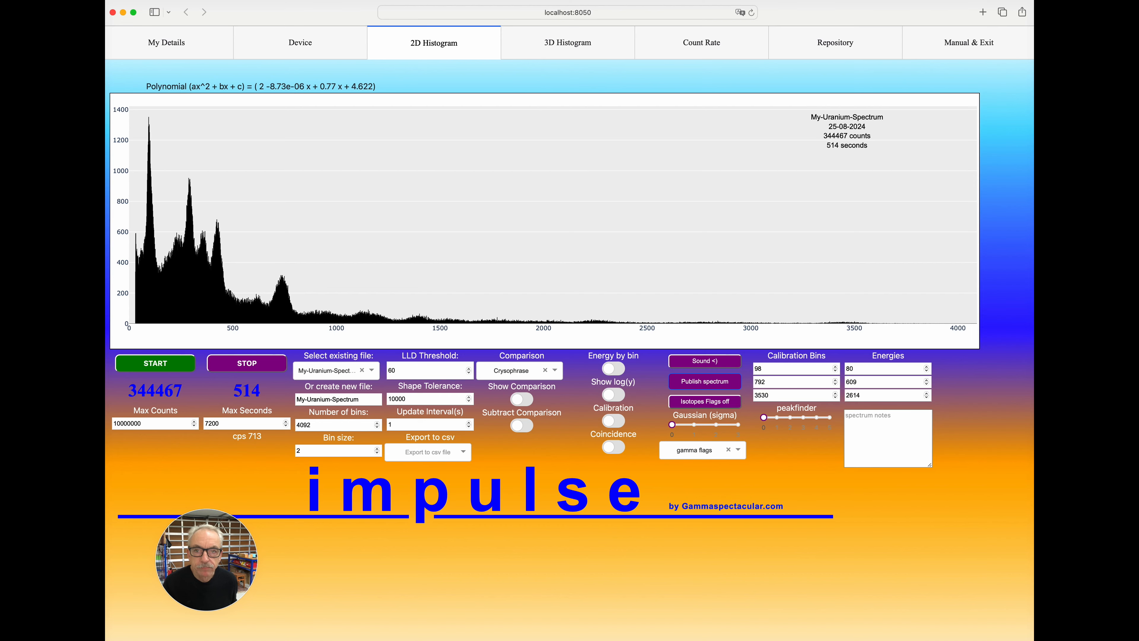
# Name the new spectrum file 3d_test-spectrum in the 3D histogram.
pyautogui.click(567, 42)
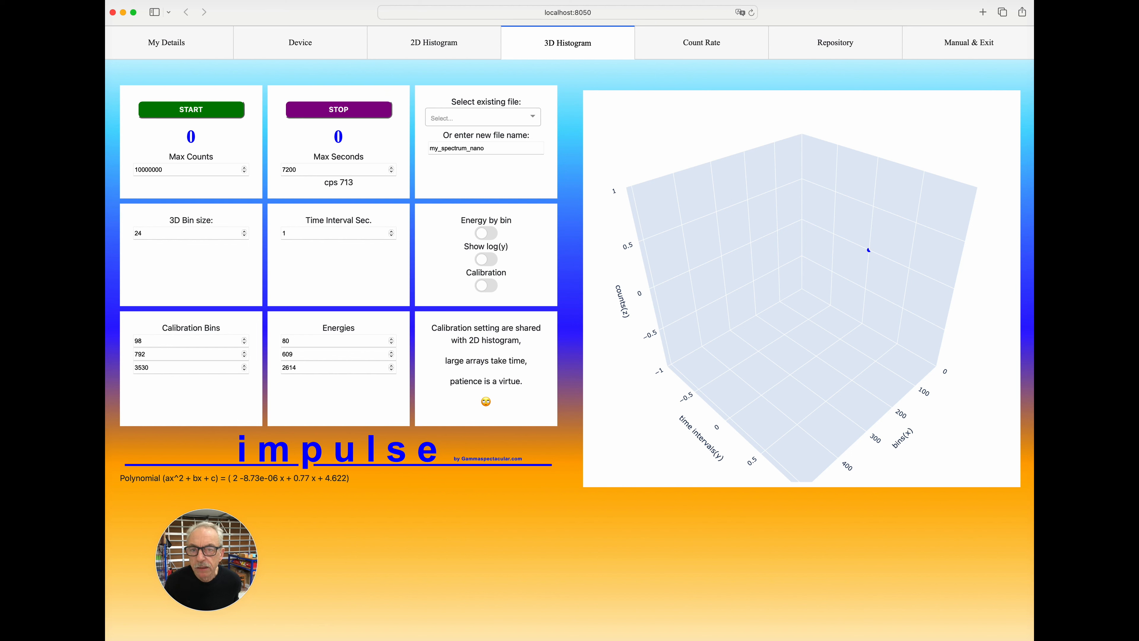
pyautogui.press('super+a')
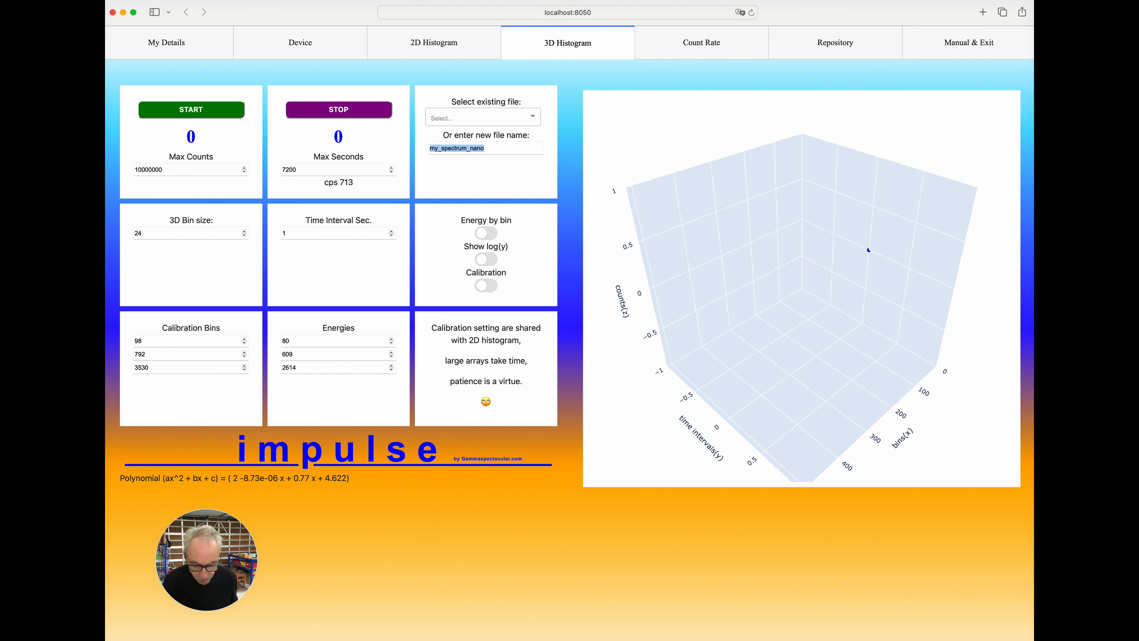
pyautogui.write('3d_')
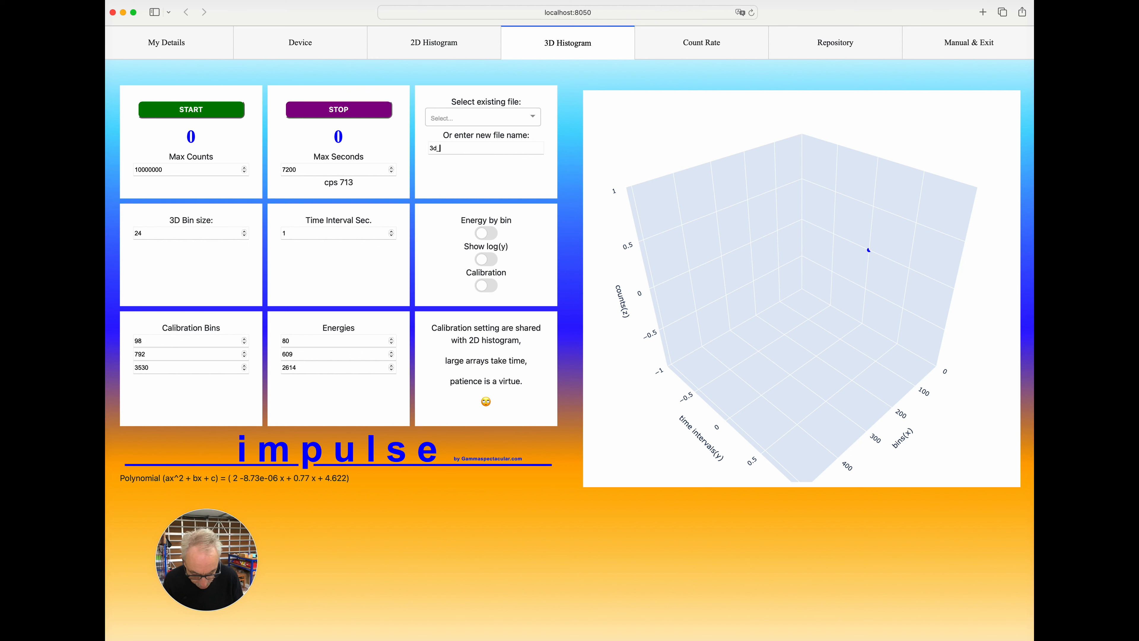
pyautogui.write('testS')
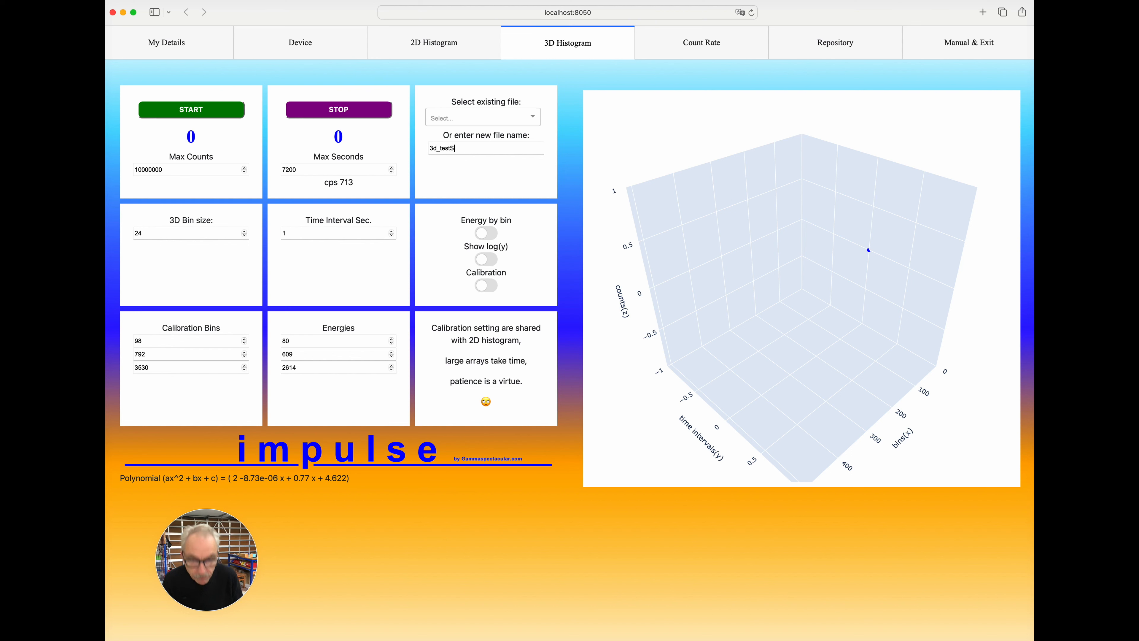
pyautogui.press('BackSpace')
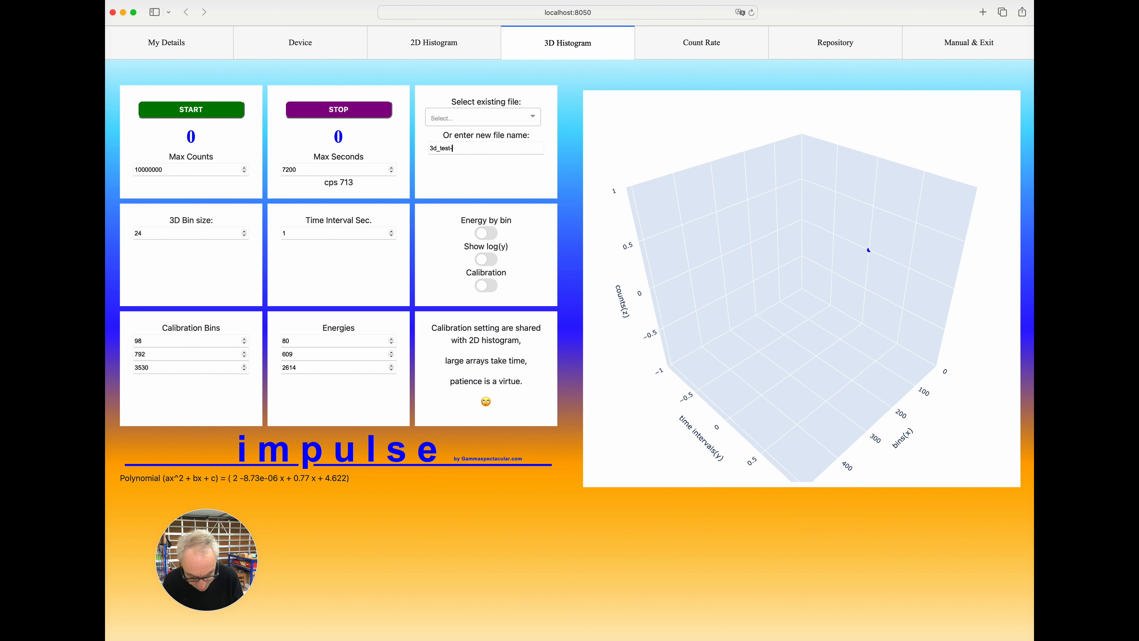
pyautogui.write('-spectrum')
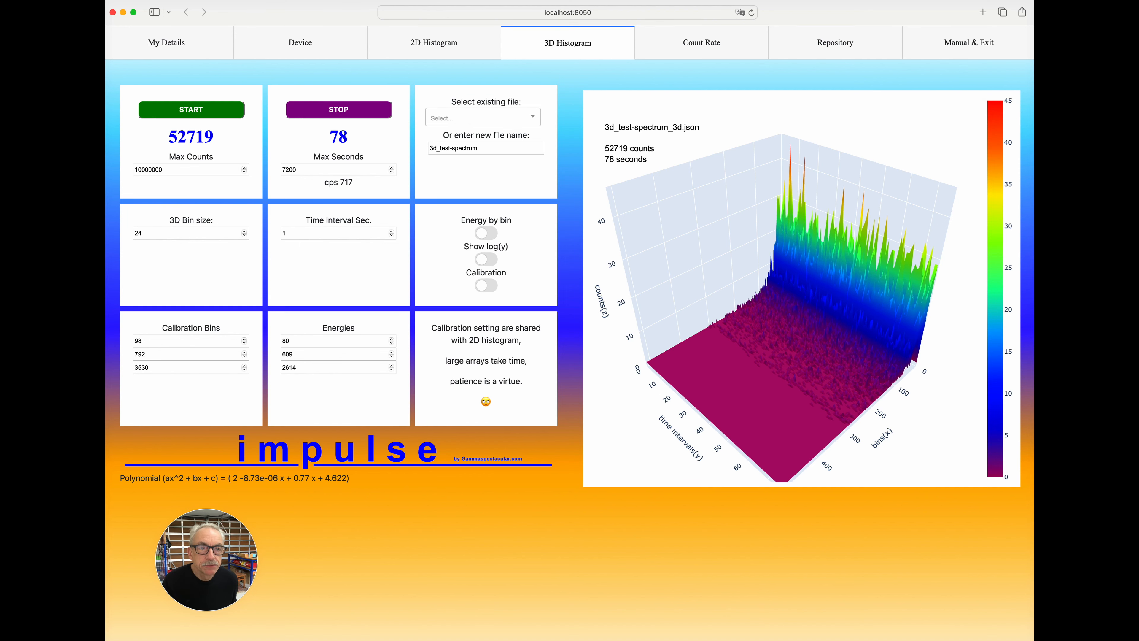
# Skim the Impulse V2.0 manual through to its hardware section and view the available colour themes, keeping Sunburst.
pyautogui.click(968, 42)
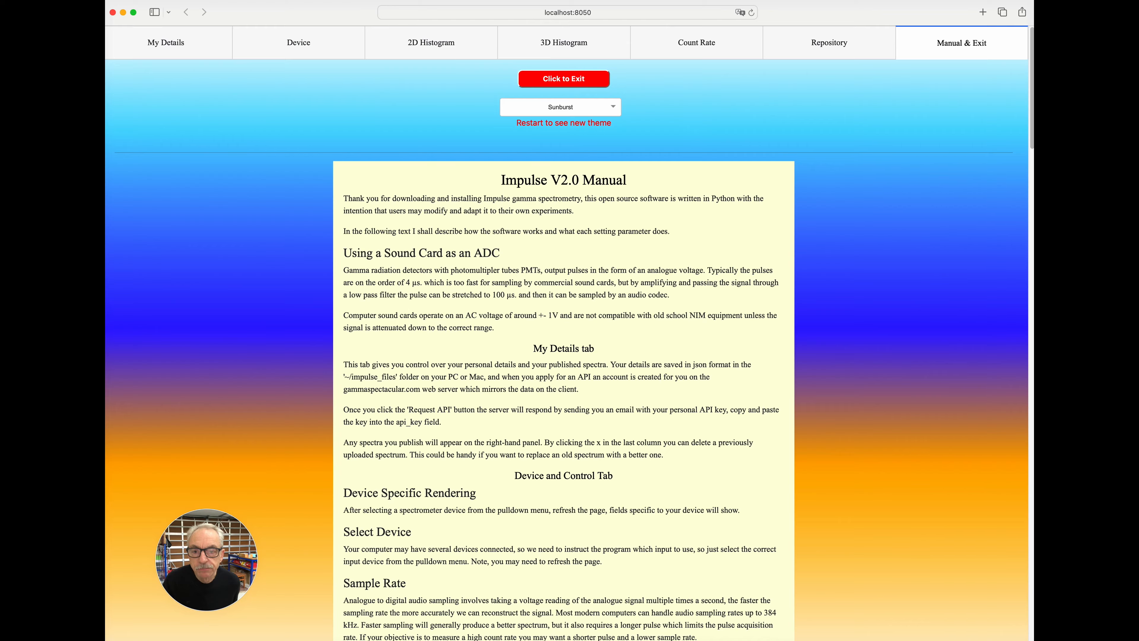
pyautogui.scroll(-15, 563, 359)
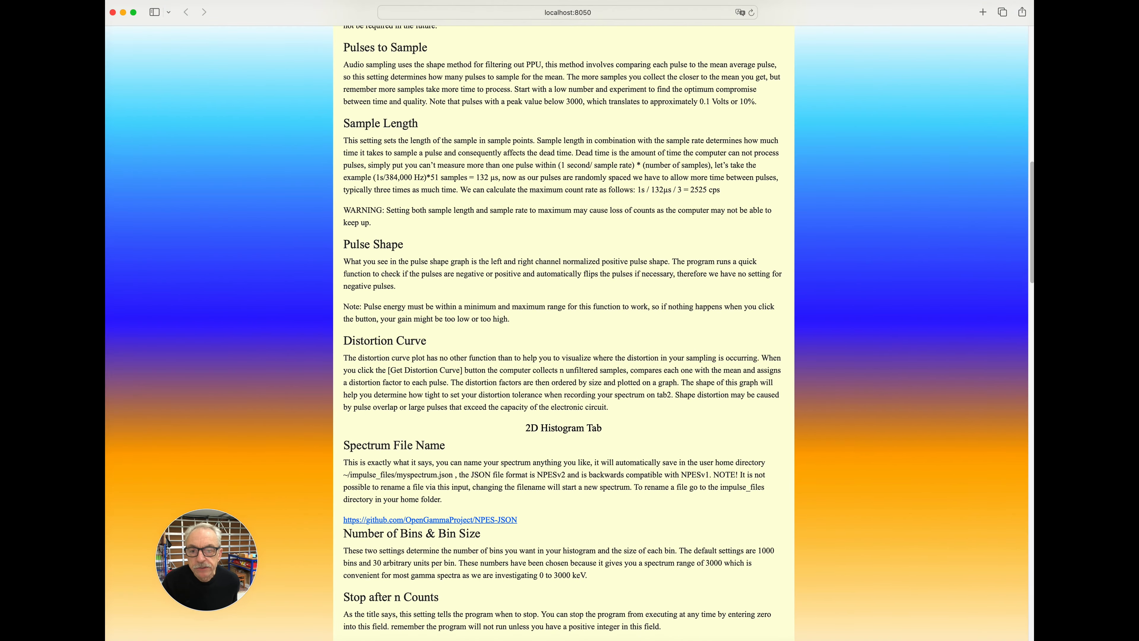
pyautogui.scroll(-10, 564, 359)
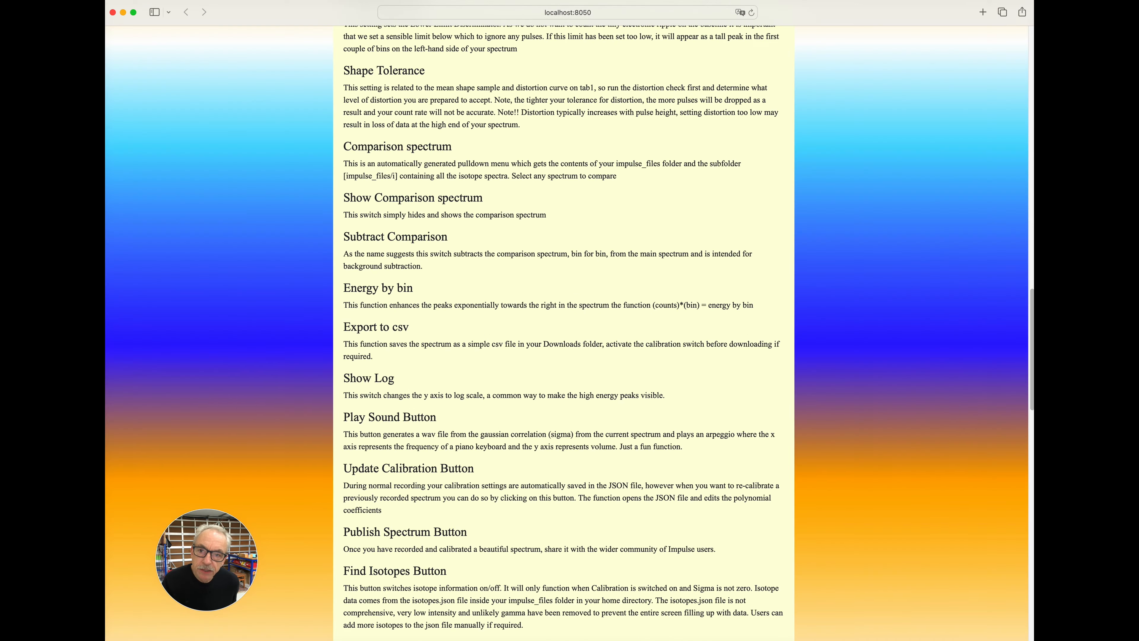
pyautogui.scroll(-15, 564, 332)
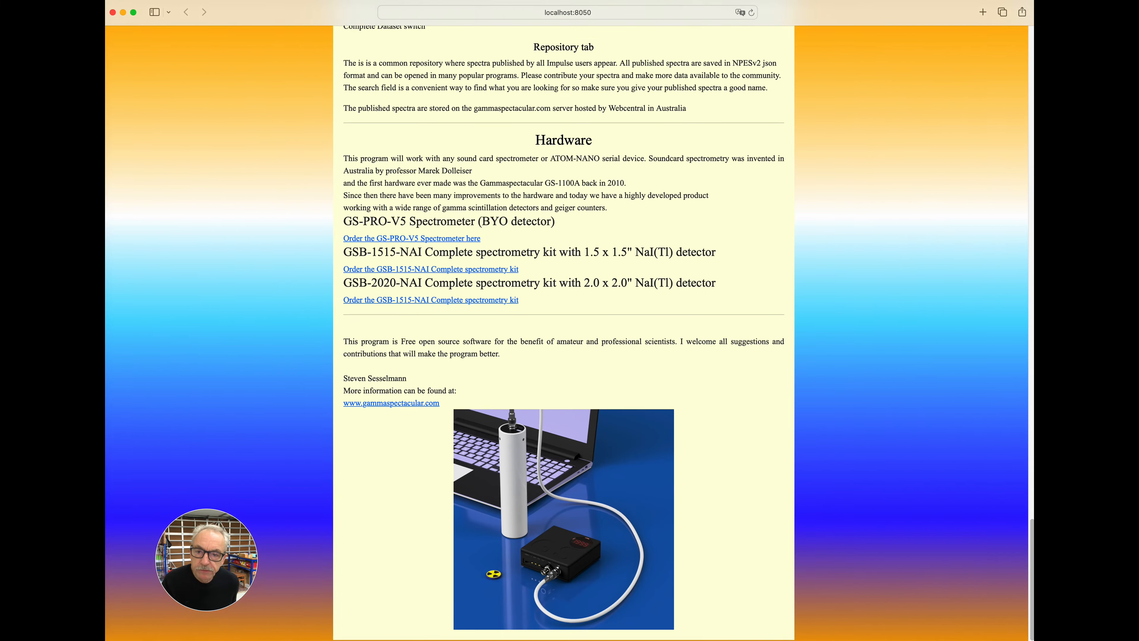
pyautogui.scroll(20, 564, 332)
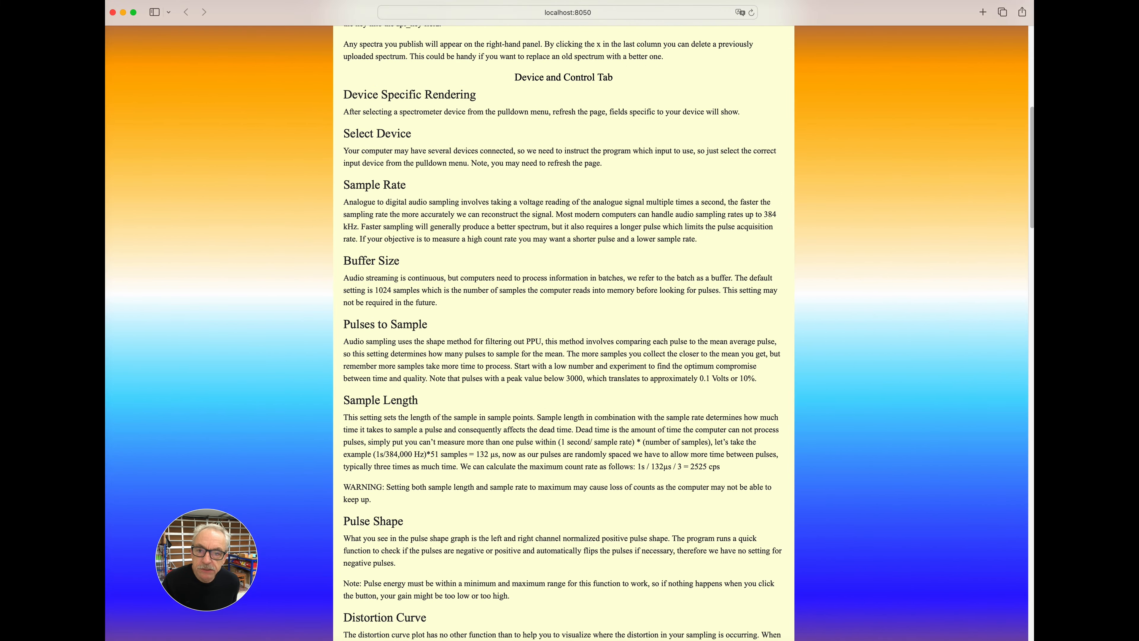
pyautogui.scroll(10, 563, 332)
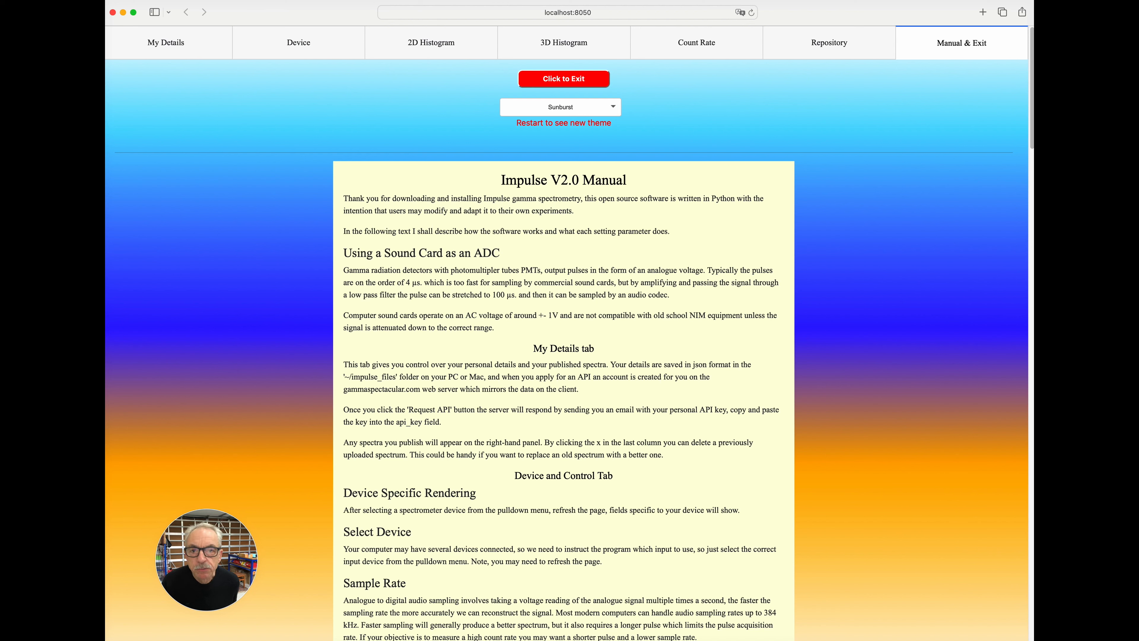
pyautogui.click(554, 107)
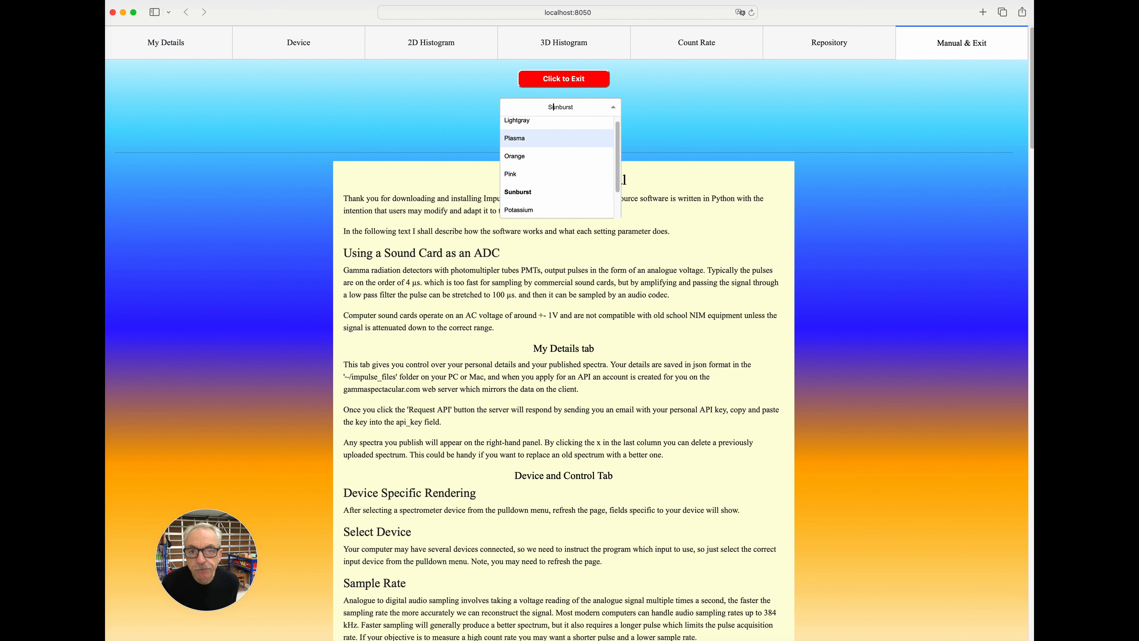
pyautogui.click(553, 107)
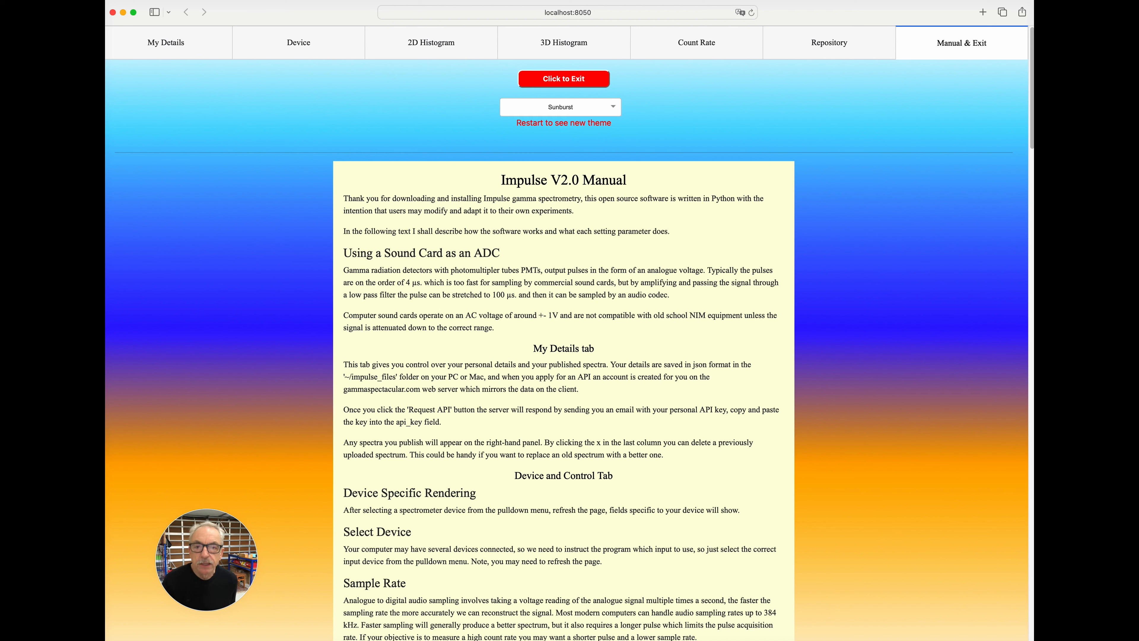